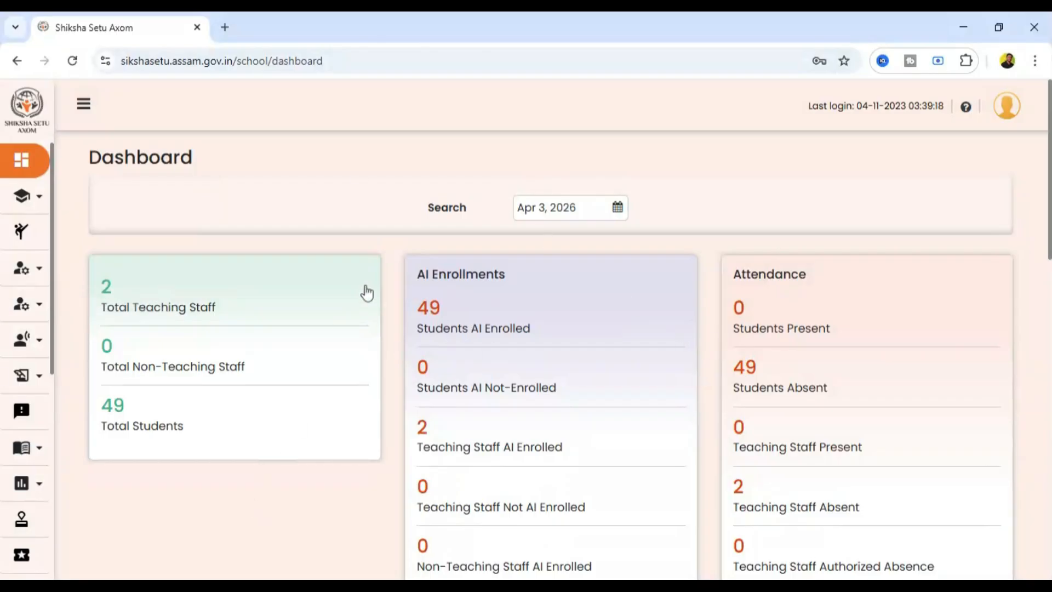
Review the pages offered under Student Management and School Management
click(85, 105)
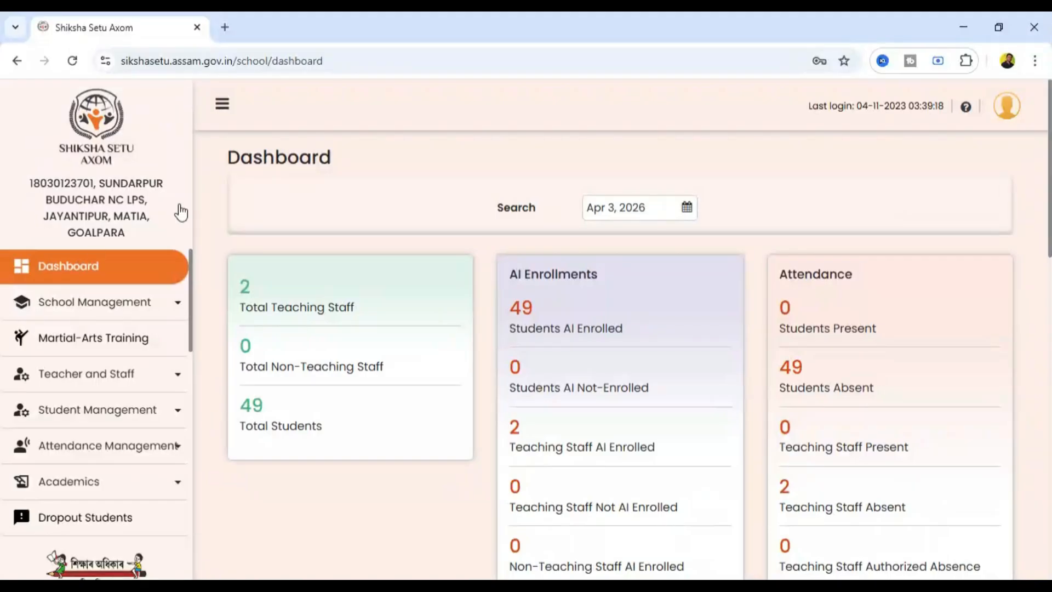
click(94, 423)
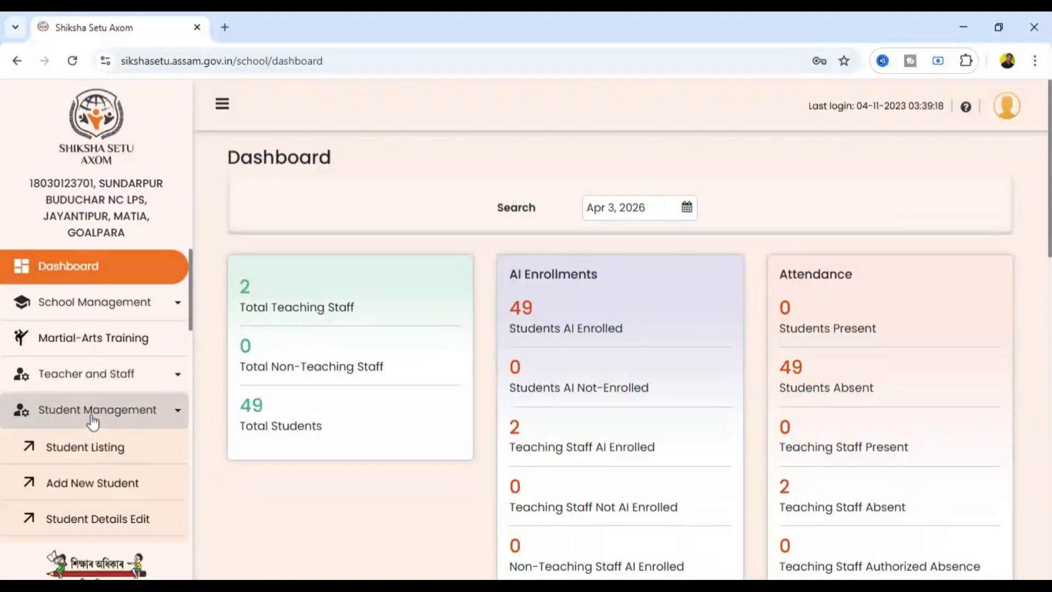
scroll(93, 423, down, 3)
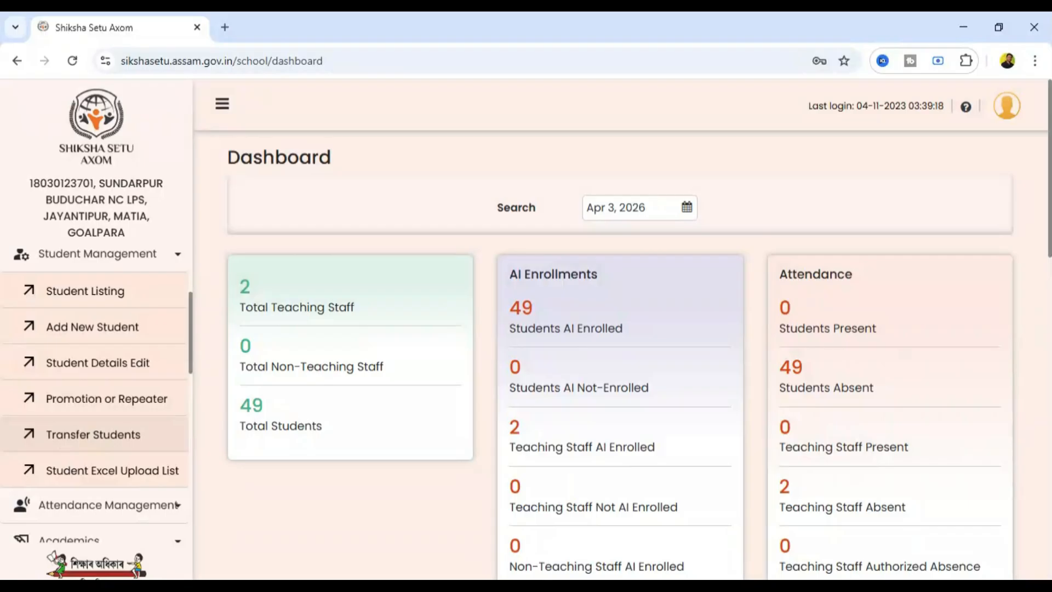
scroll(90, 442, up, 3)
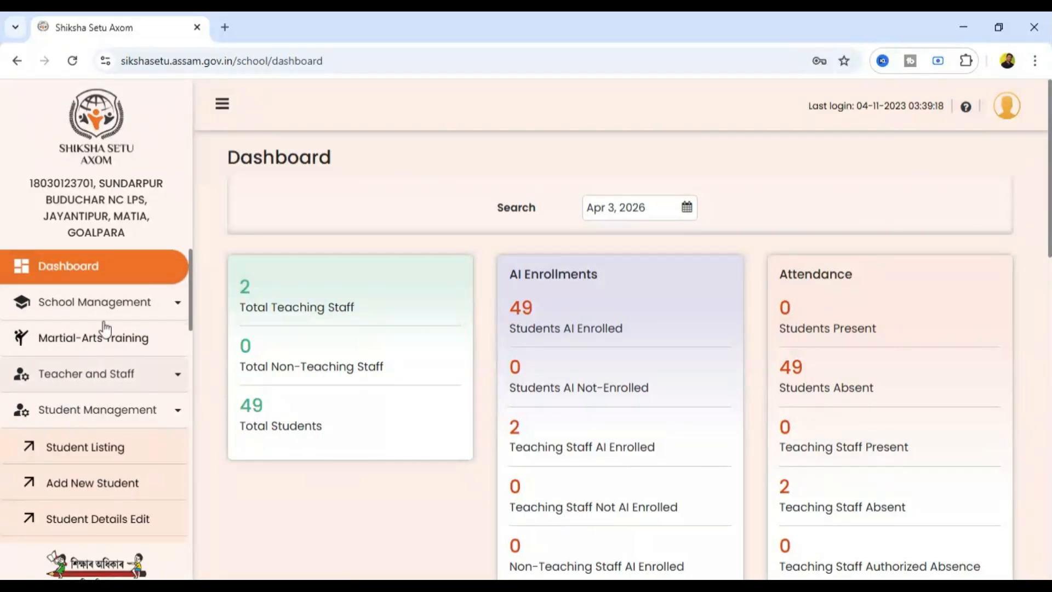
click(87, 312)
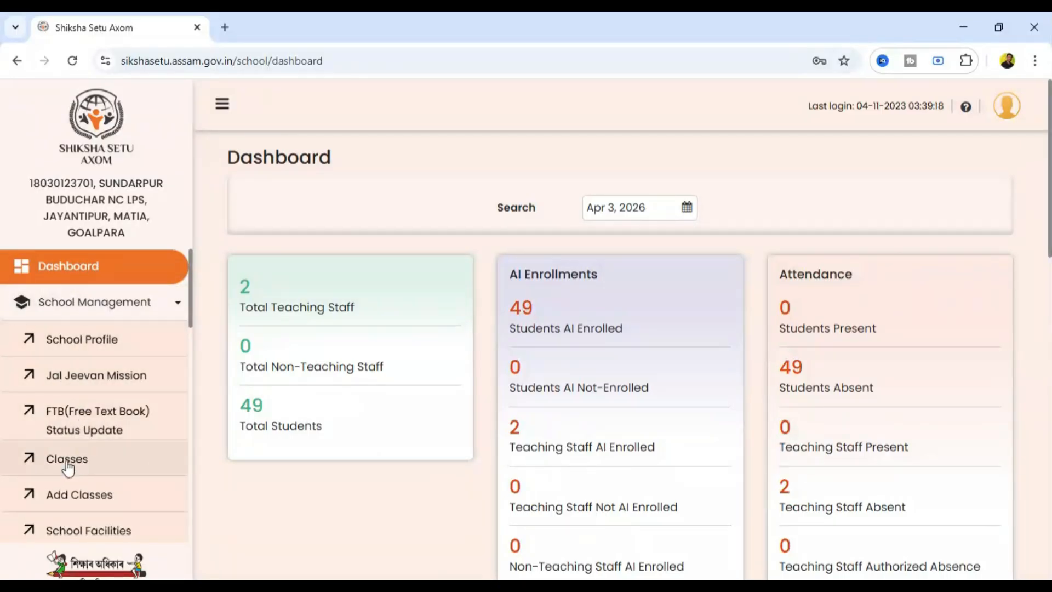
click(63, 499)
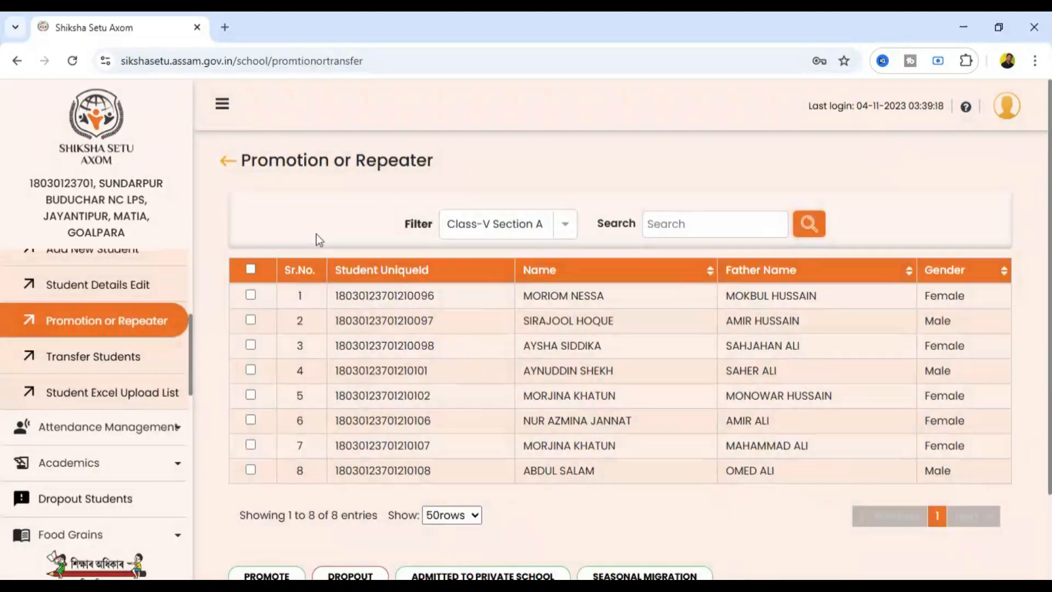
Return from the Class-V Section A student list to the Promotion or Repeater class overview and review the classes
click(230, 161)
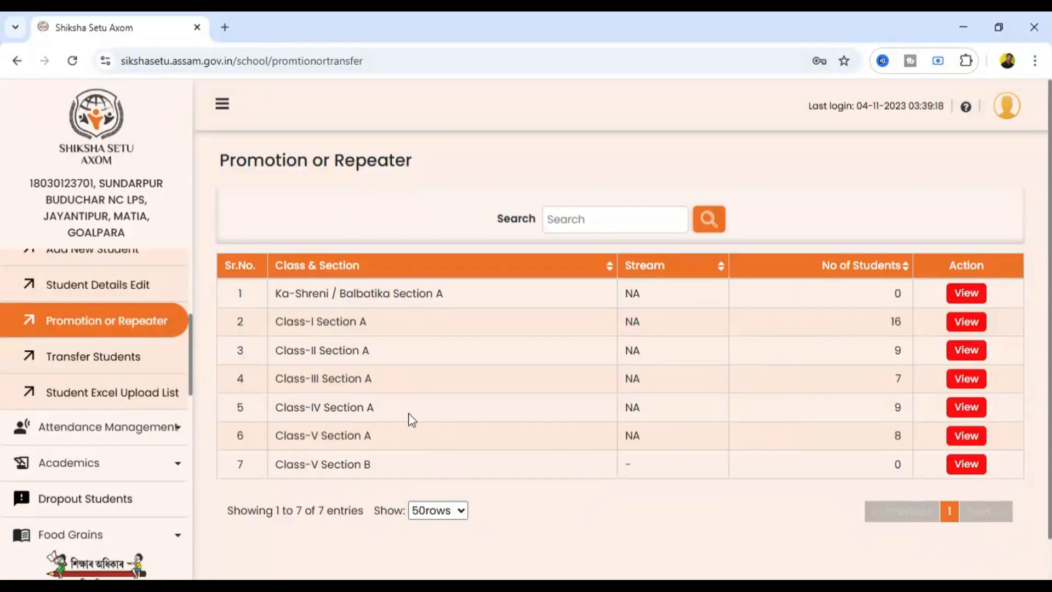
scroll(585, 380, down, 1)
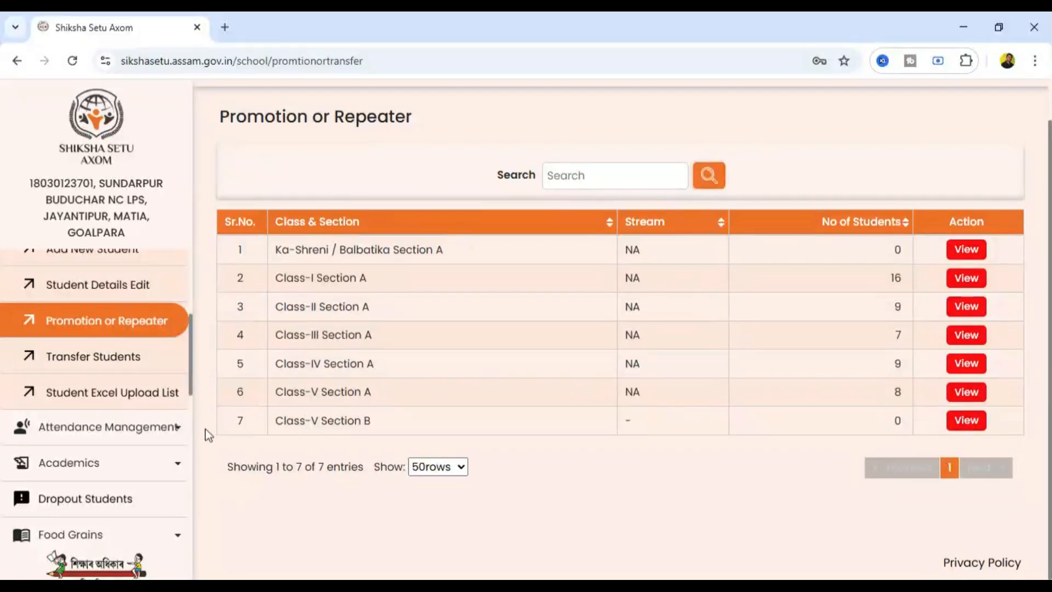
scroll(172, 395, down, 2)
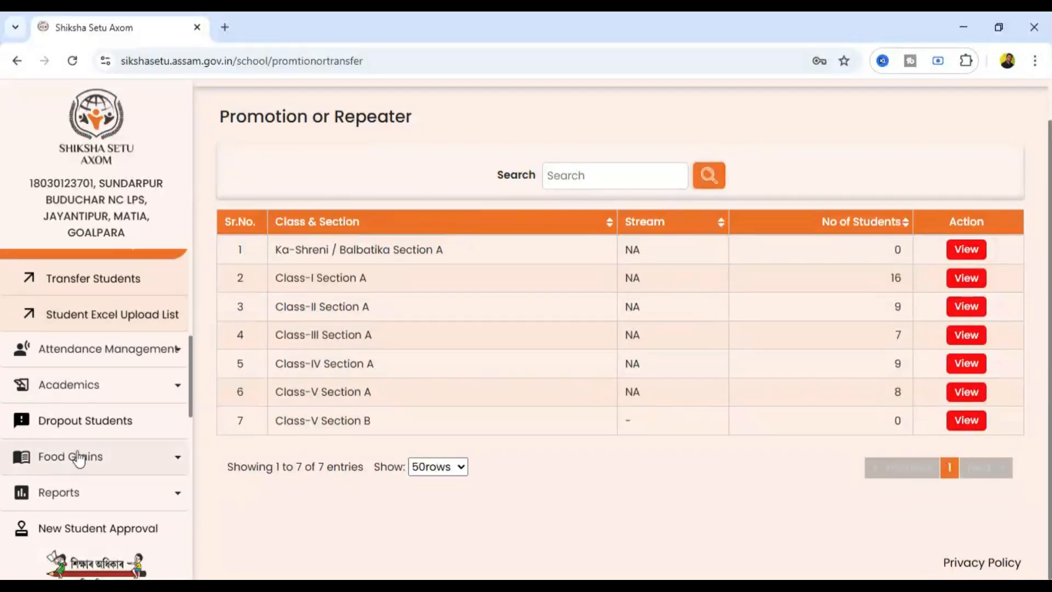
Open the Transfer Students page and view the student list of Class-V Section A
scroll(78, 416, up, 4)
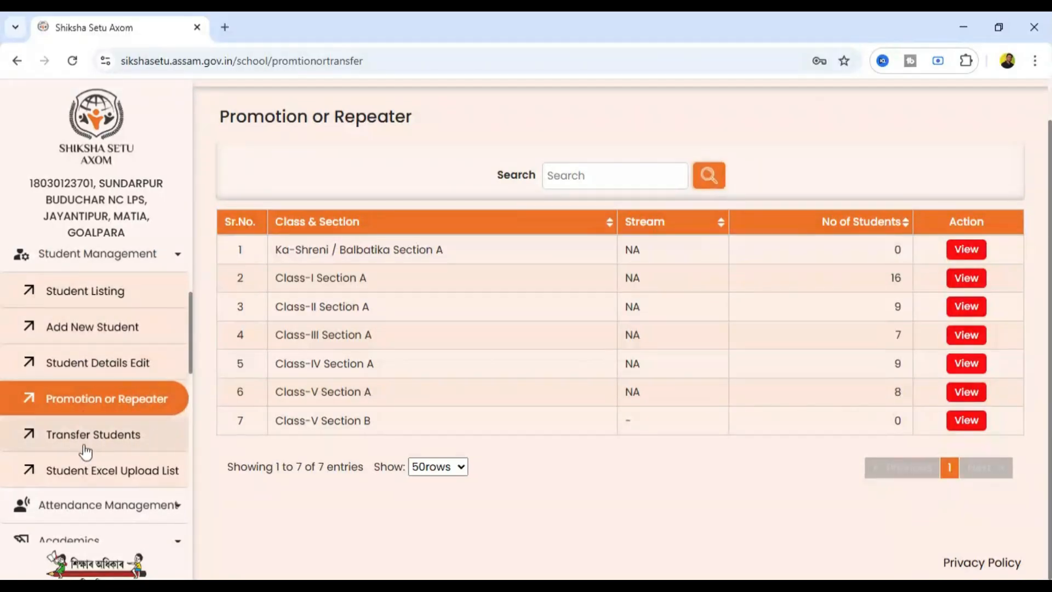
click(67, 443)
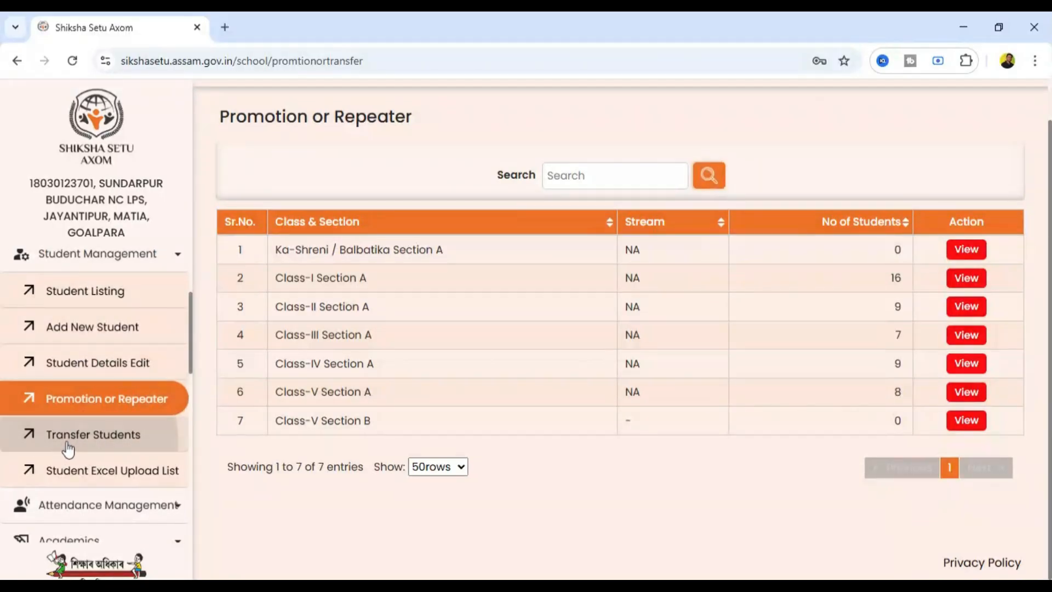
click(95, 441)
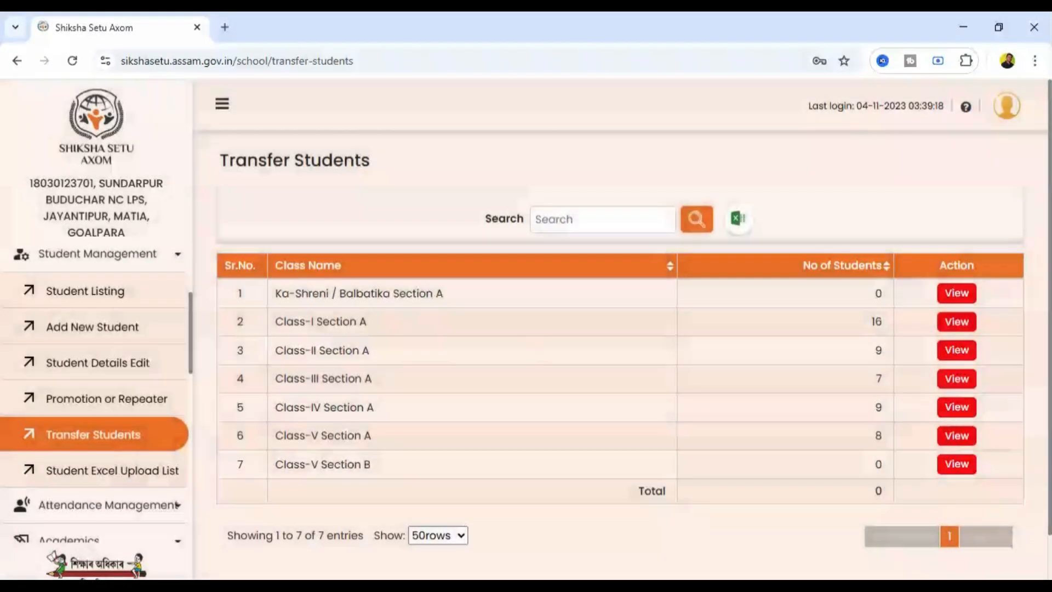
scroll(453, 407, down, 1)
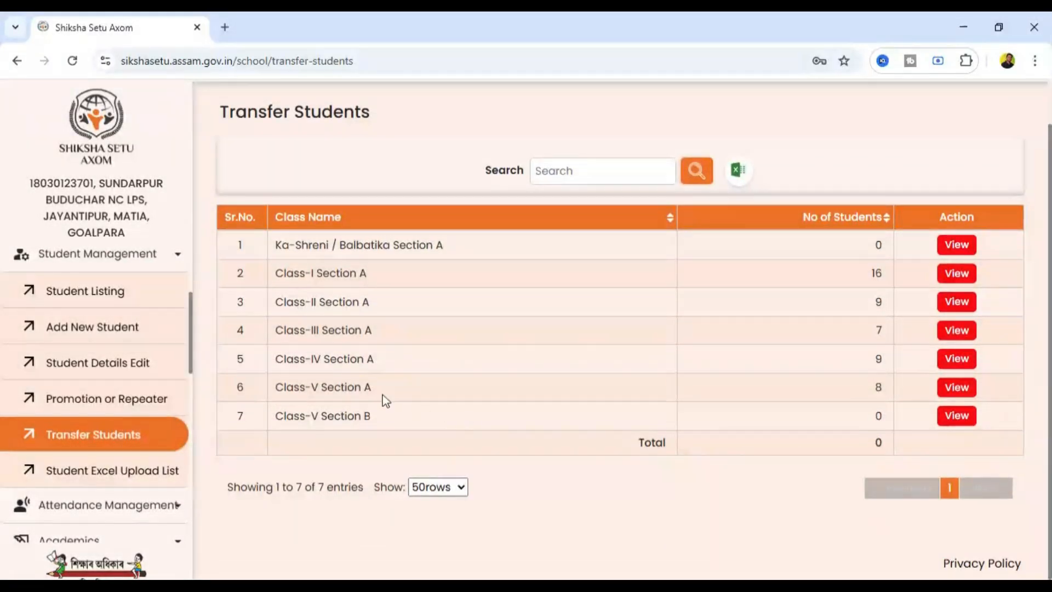
click(958, 390)
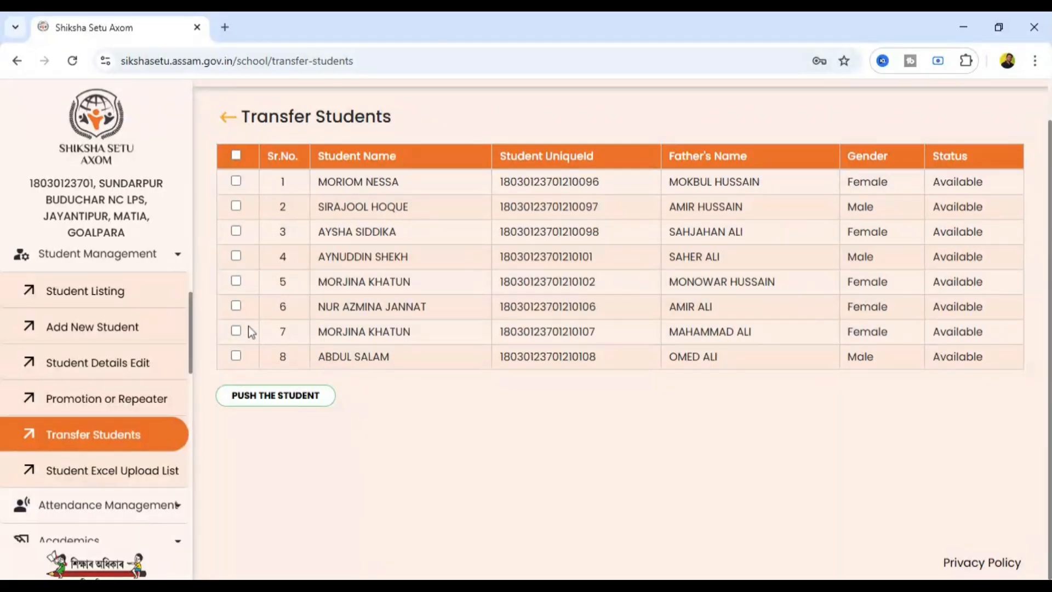
Select the third student for pushing and set the destination district to GOALPARA and the block to MATIA
click(235, 231)
click(271, 403)
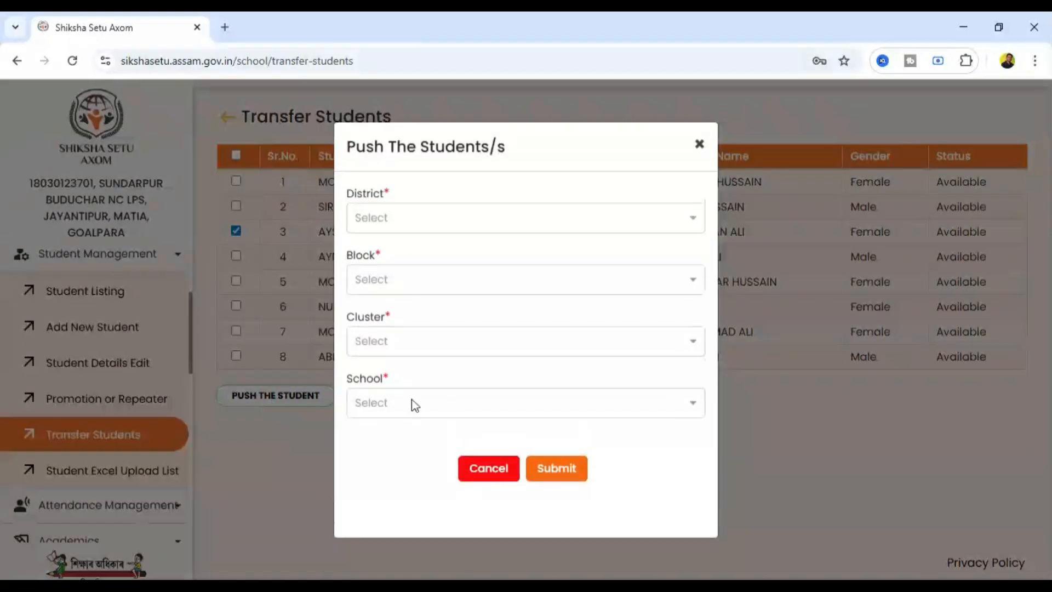
click(438, 222)
text(go)
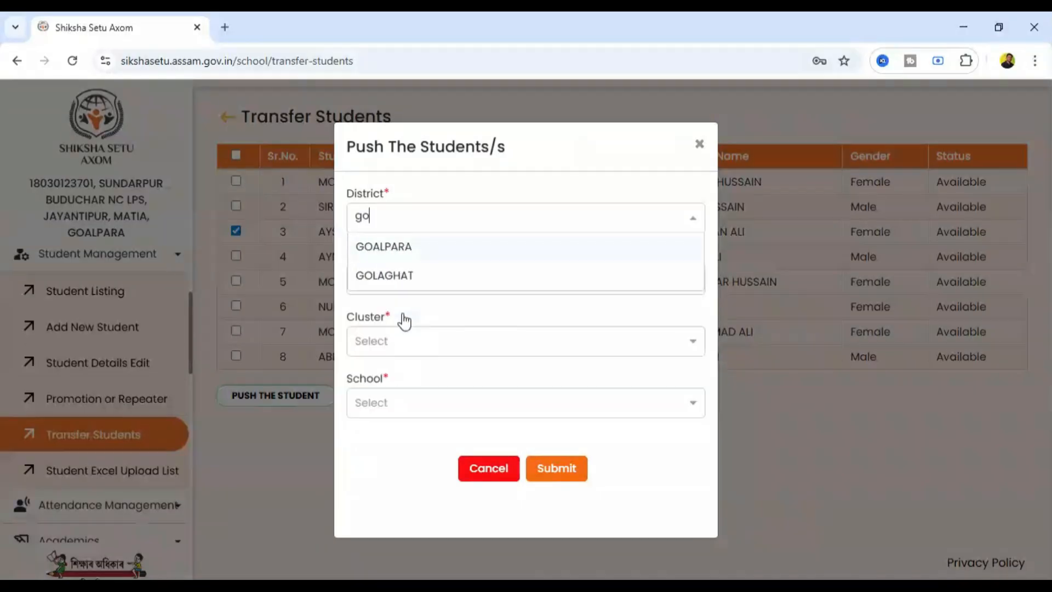
click(414, 248)
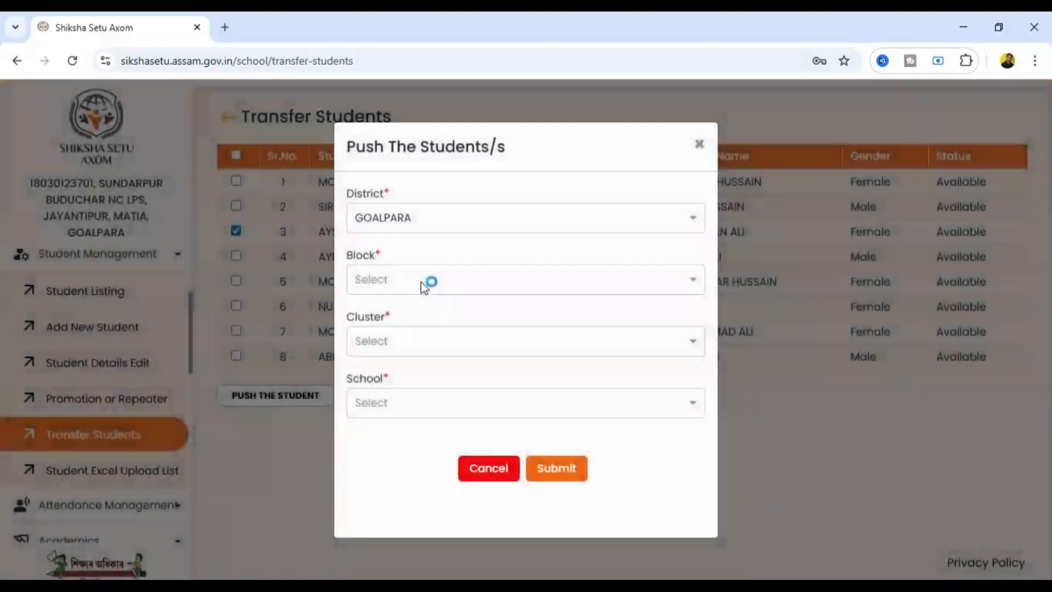
click(421, 282)
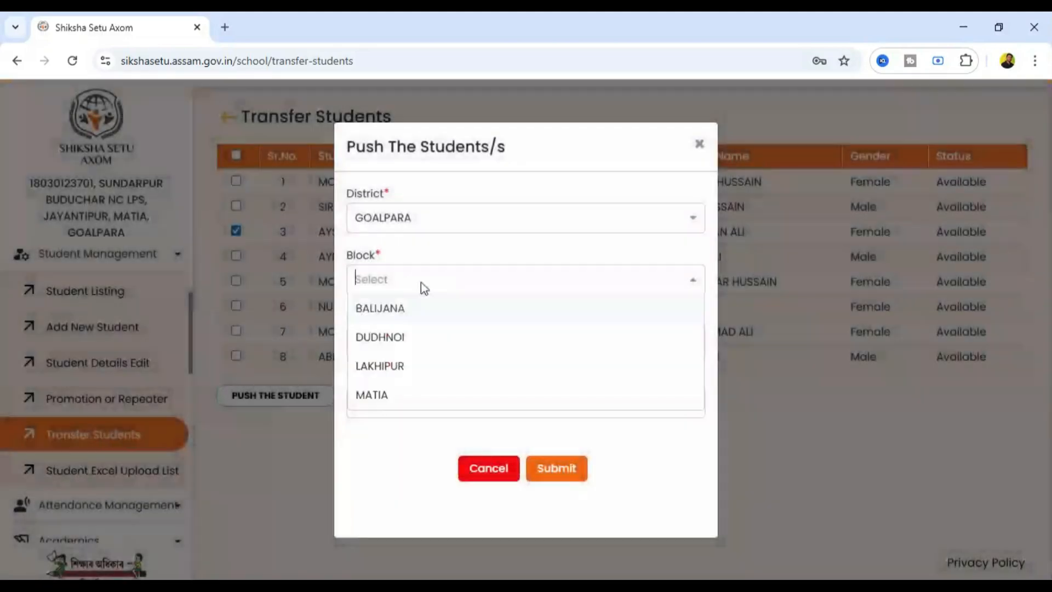
click(404, 395)
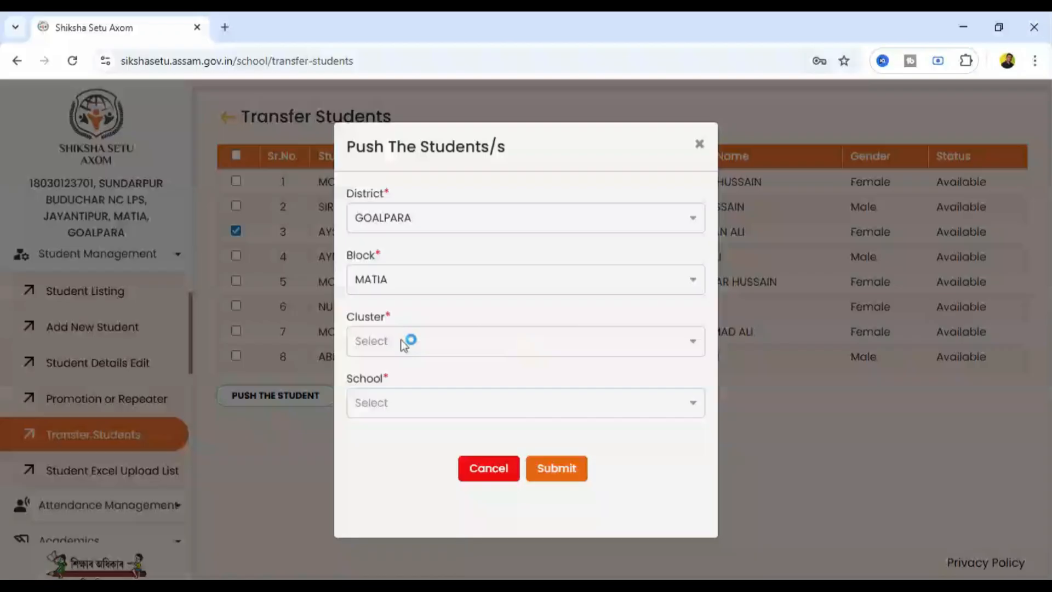
Choose the JAYANTIPUR cluster and the school 454 NO. JAYANTIPUR MES as destination, and submit the student push
click(404, 342)
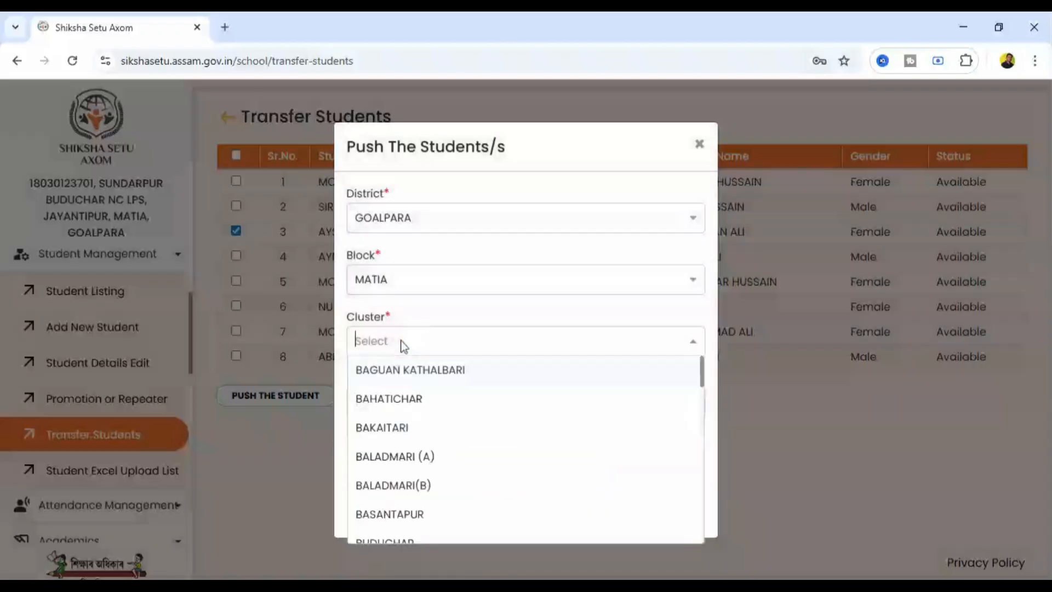
scroll(403, 346, down, 5)
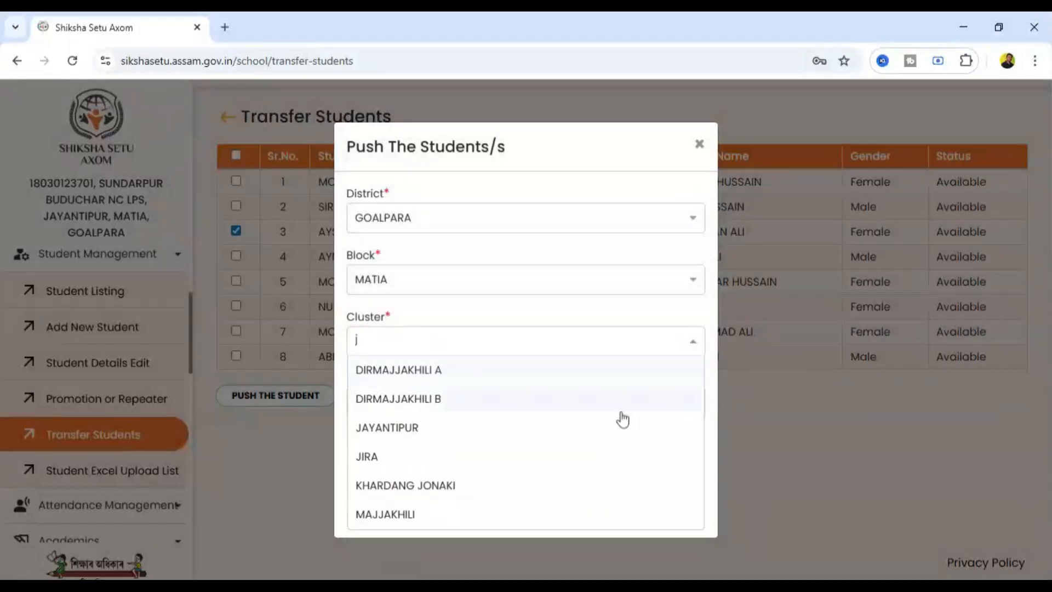
click(492, 430)
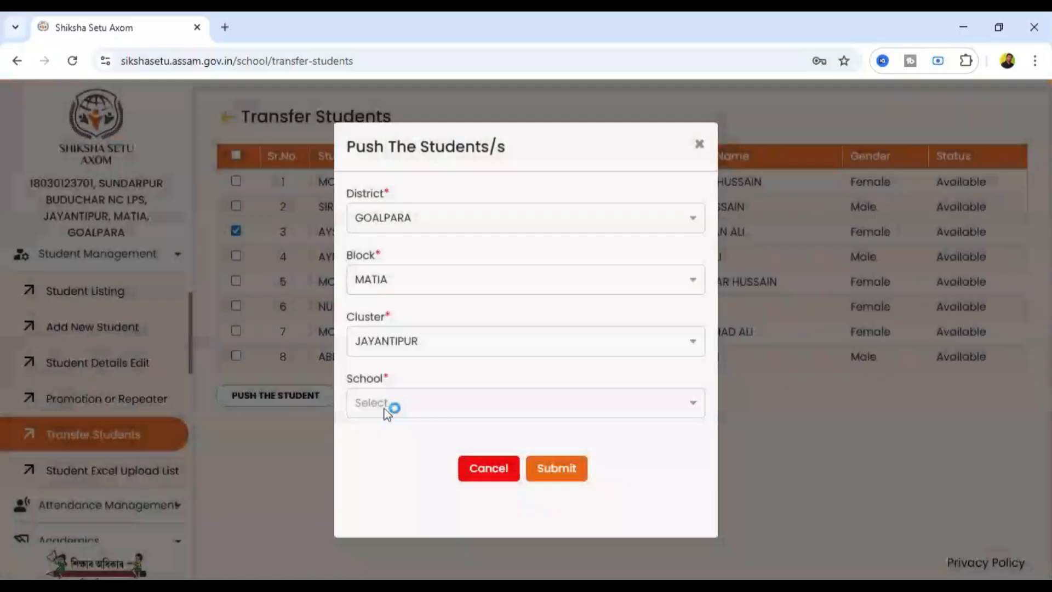
click(389, 407)
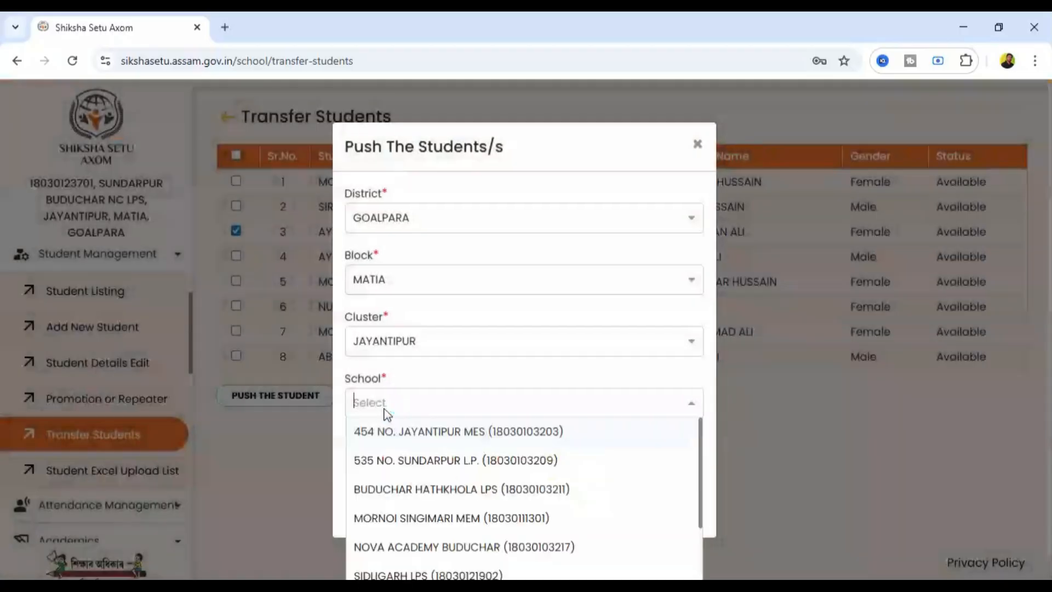
click(405, 433)
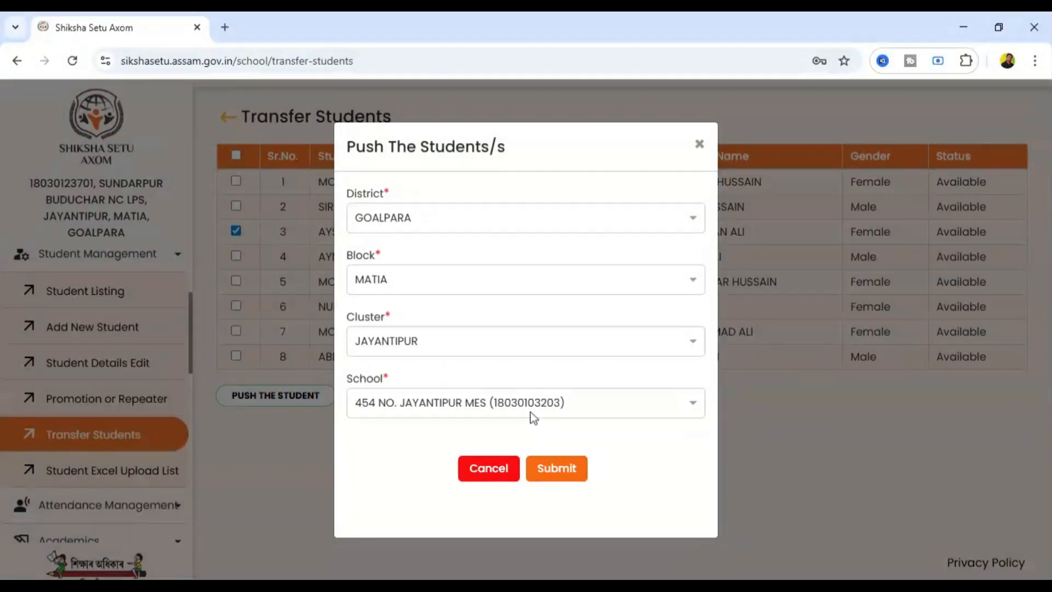
click(562, 477)
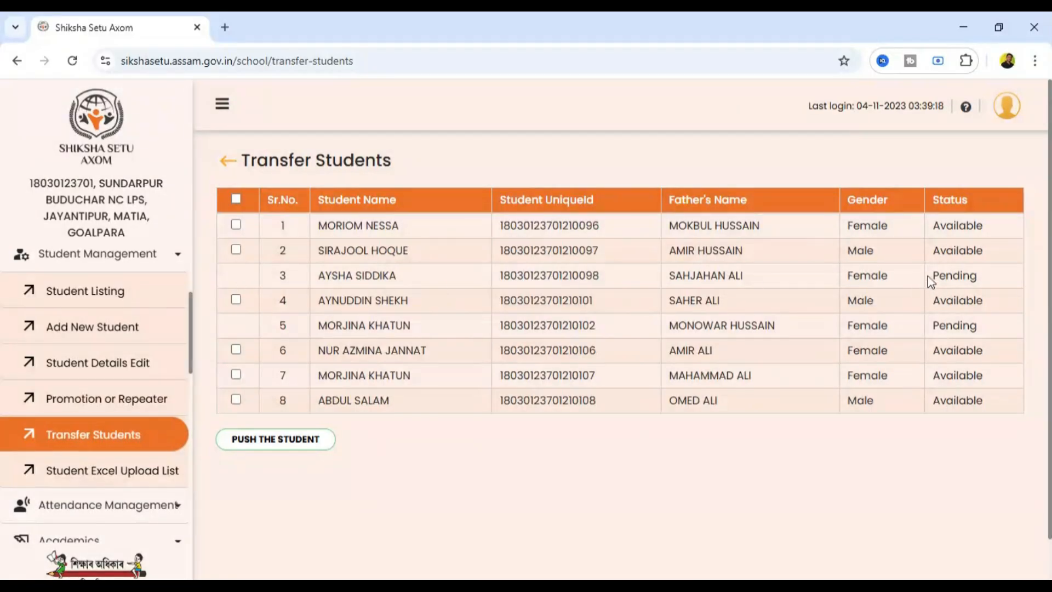
Check the transfer status of the third and fifth students in the Class-V Section A list
drag(930, 281, 991, 281)
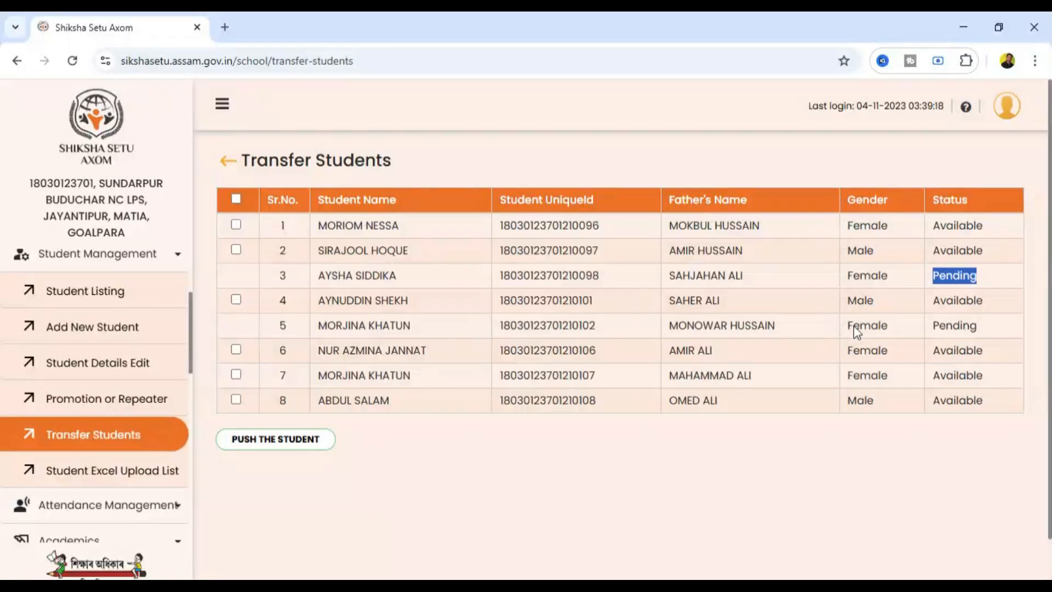
drag(930, 327, 995, 344)
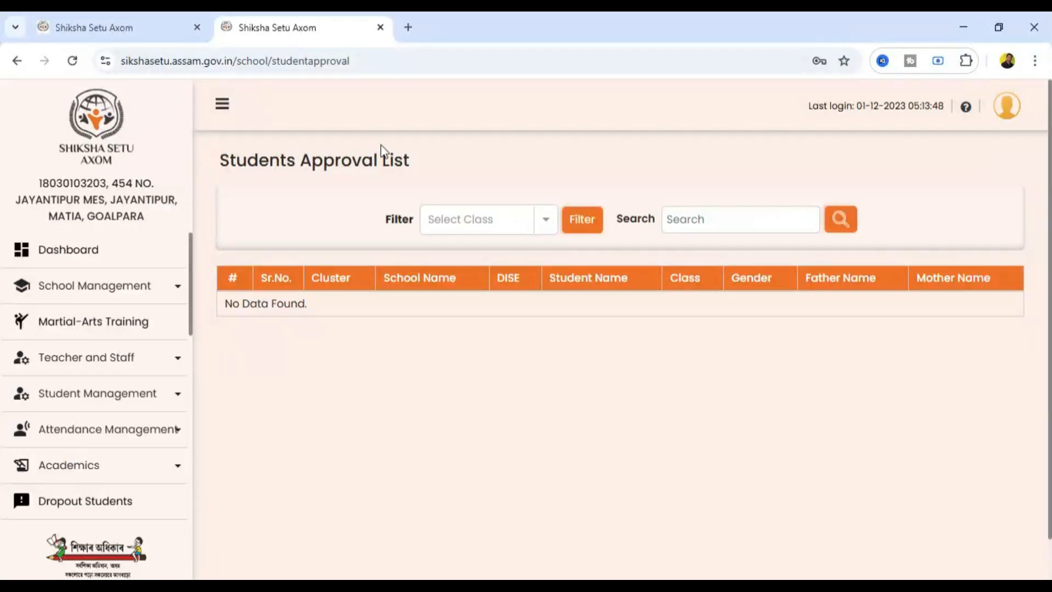
From the receiving school's dashboard alert, open the dropbox students sent by SUNDARPUR BUDUCHAR NC LPS
click(36, 253)
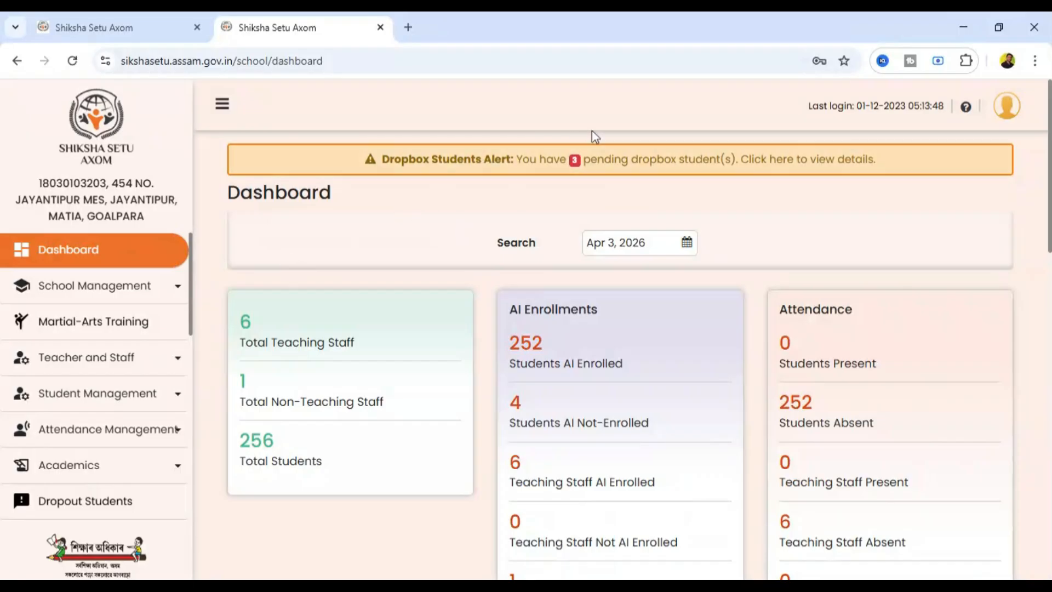
click(551, 166)
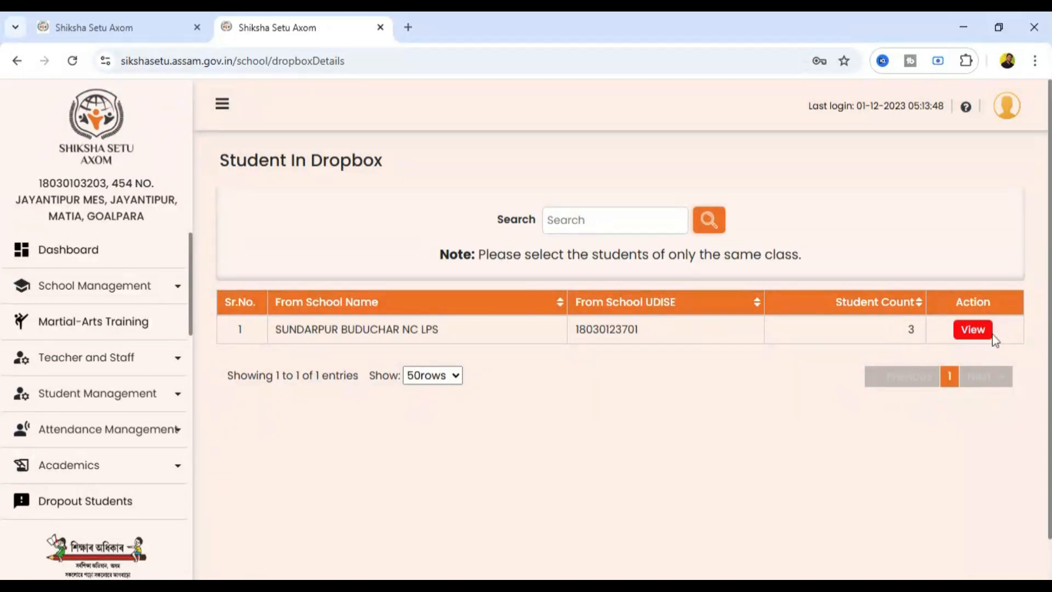
click(972, 330)
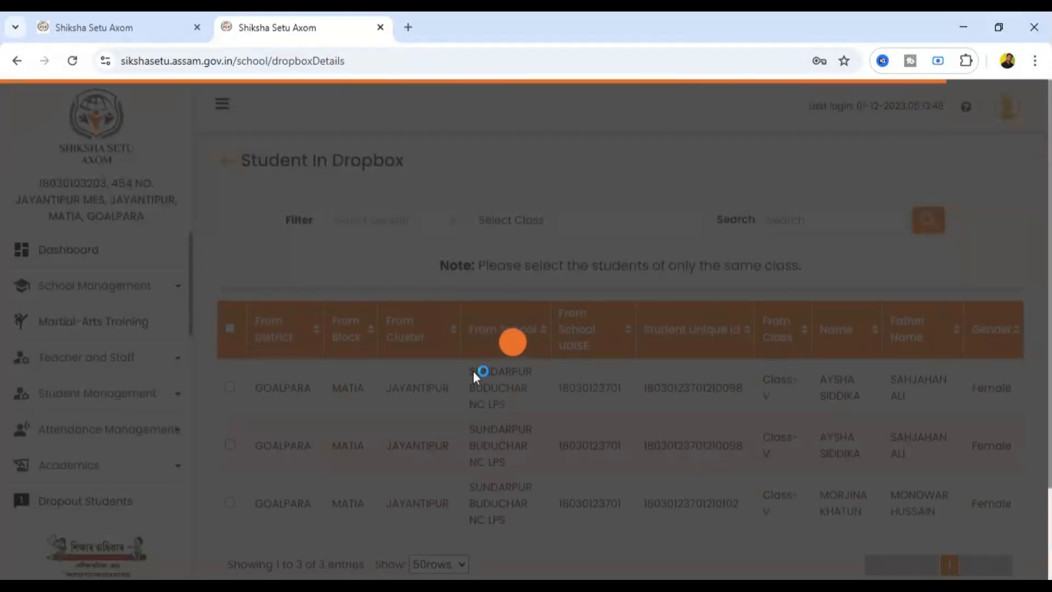
Revert the first two dropbox entries, which belong to the same student, giving the reason "doubble name same student"
scroll(556, 364, down, 2)
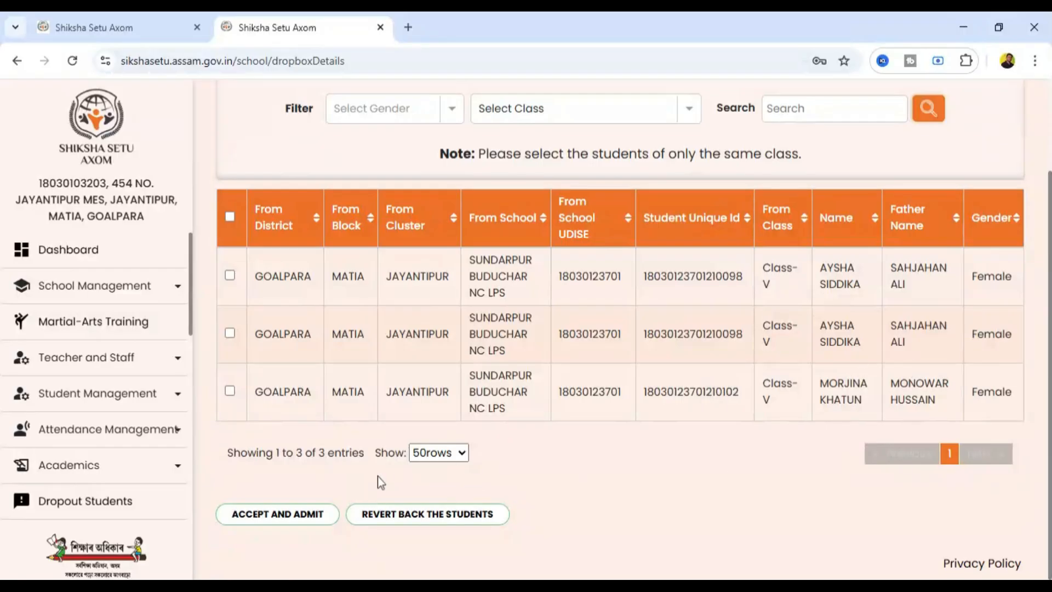
click(231, 334)
click(230, 279)
click(430, 519)
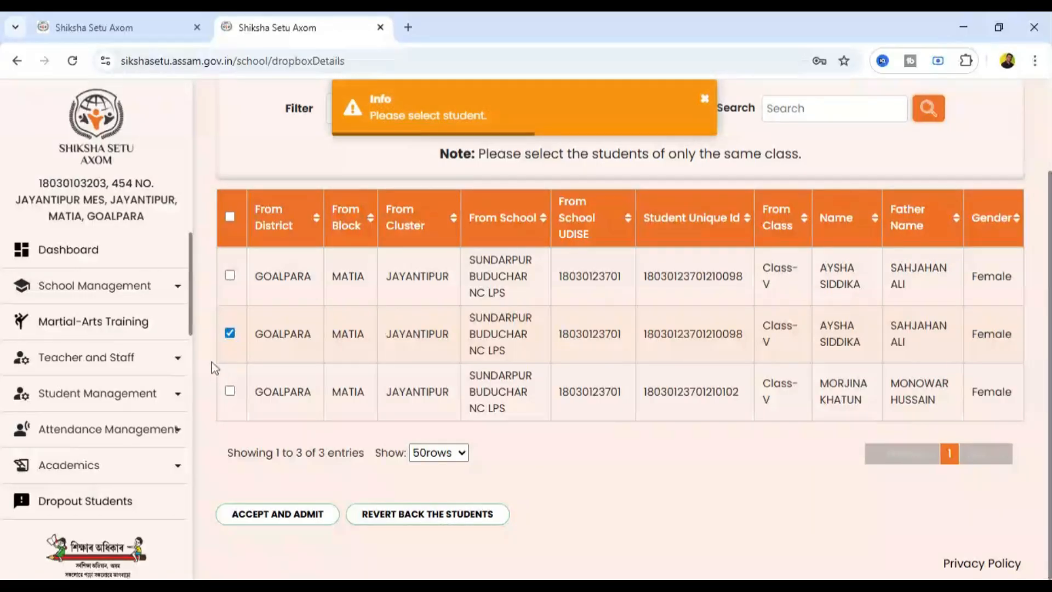
click(230, 334)
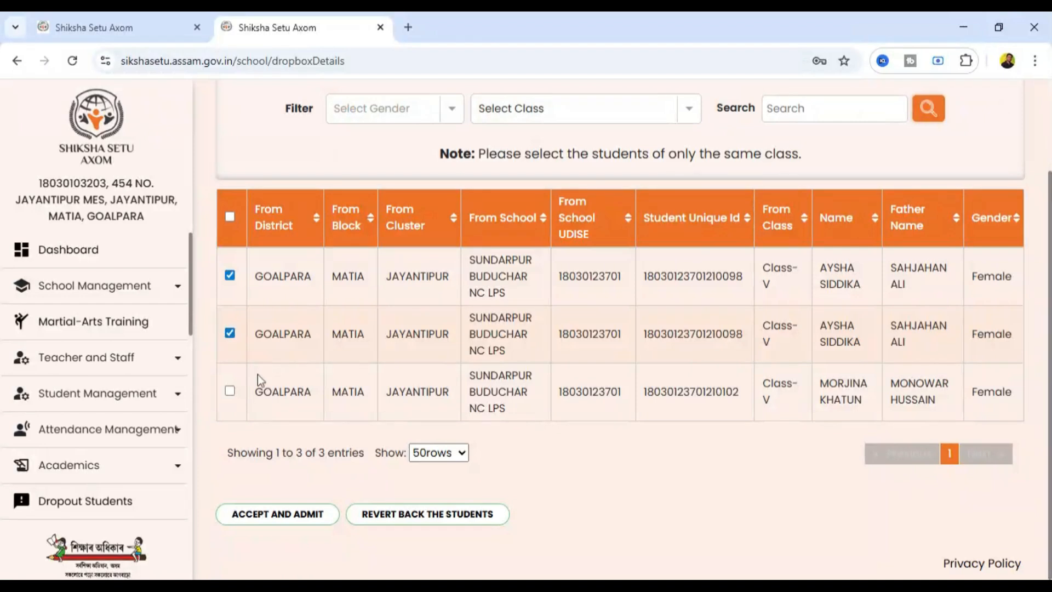
click(400, 518)
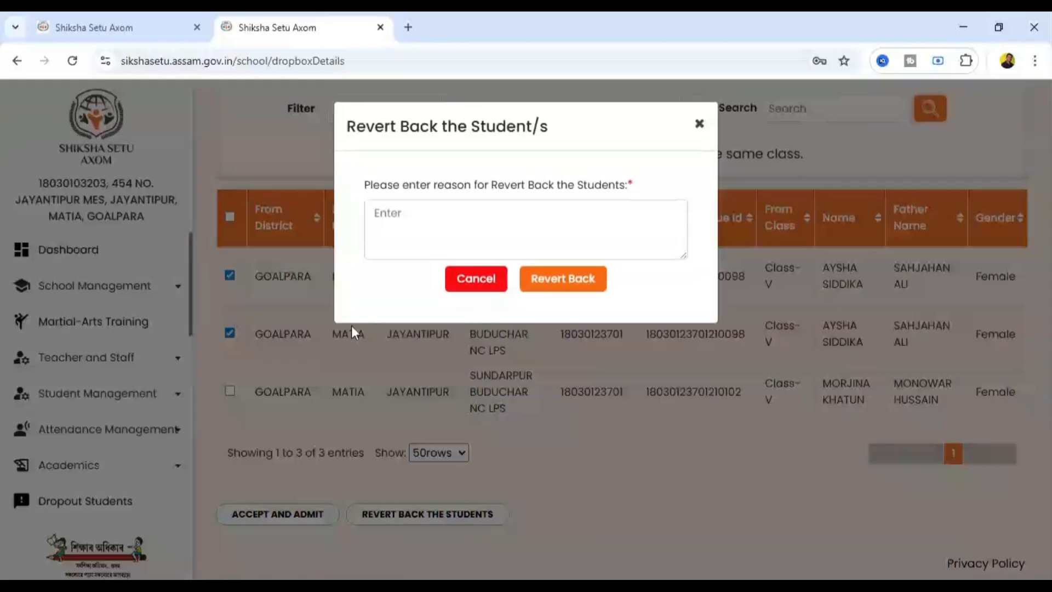
text(d)
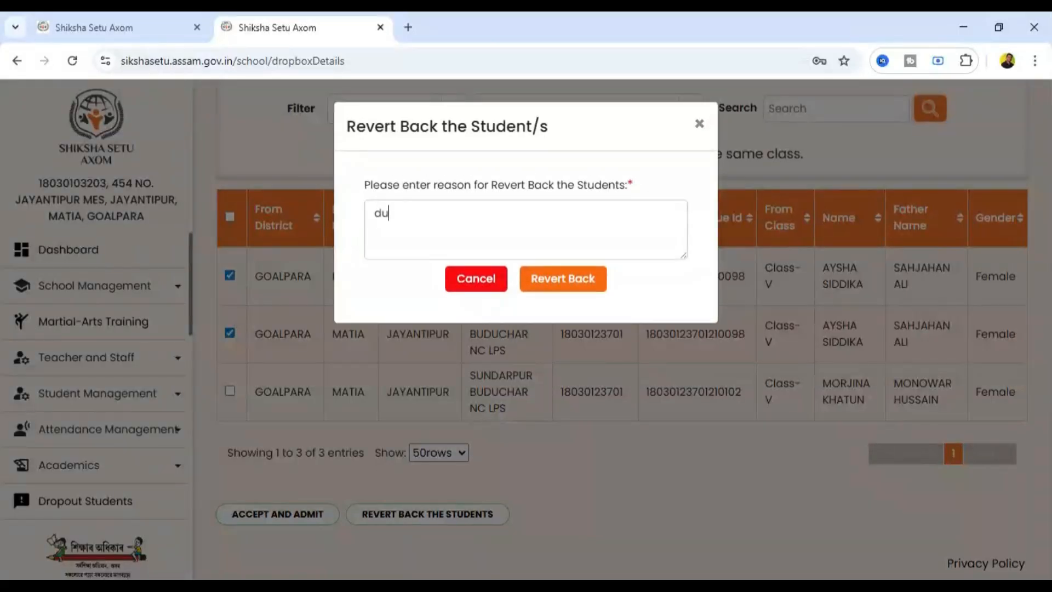
text(oubble name same student)
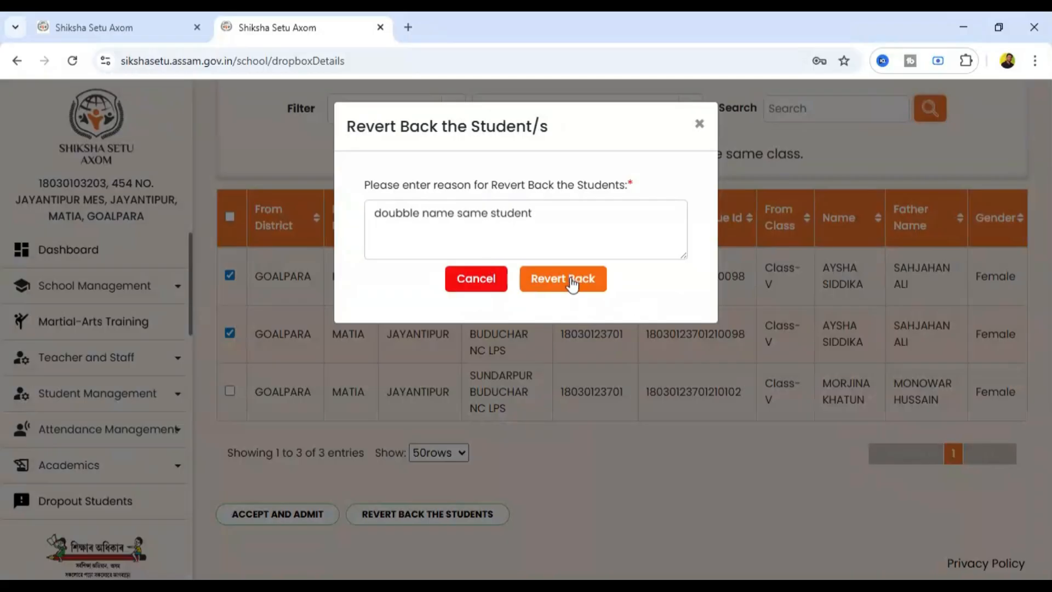
click(553, 289)
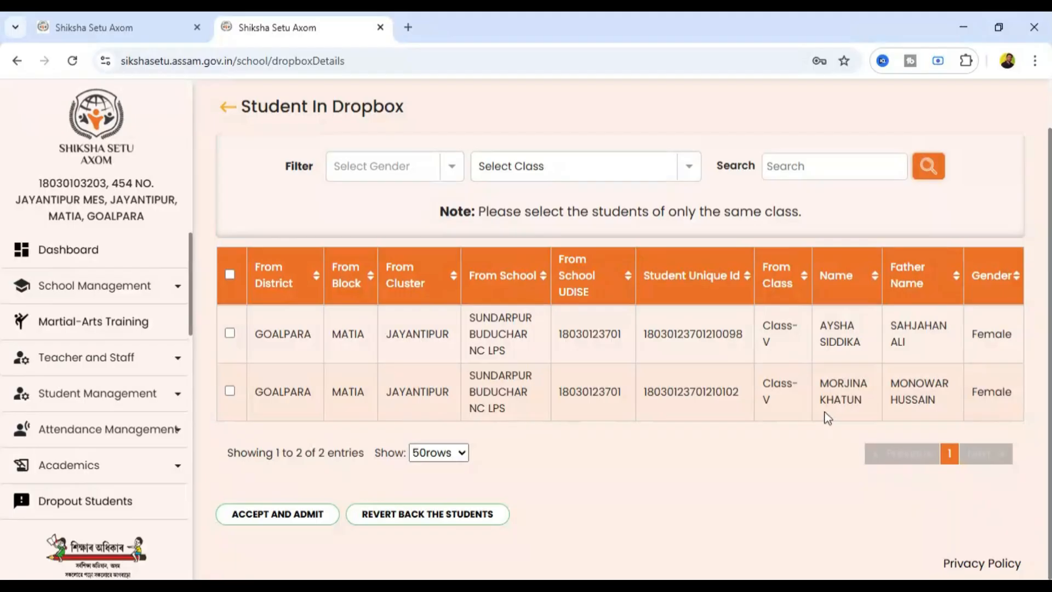
click(230, 334)
click(304, 518)
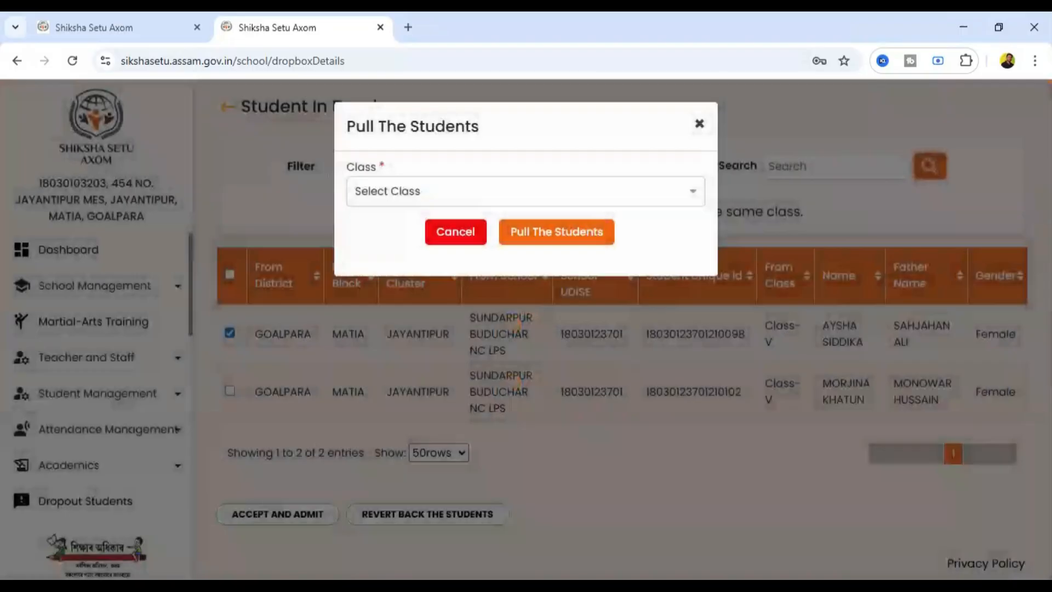
click(421, 195)
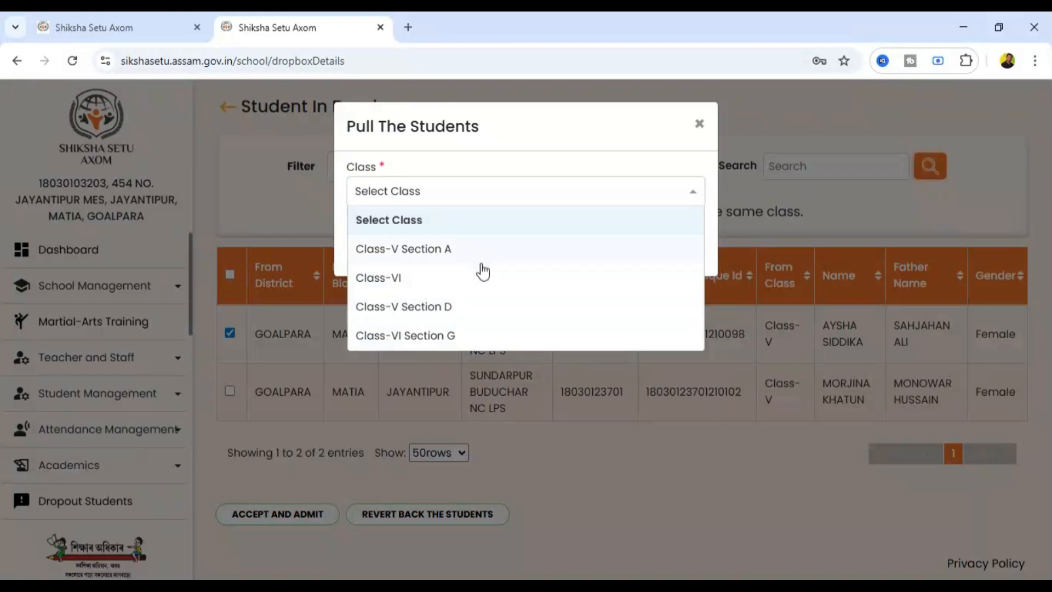
click(699, 125)
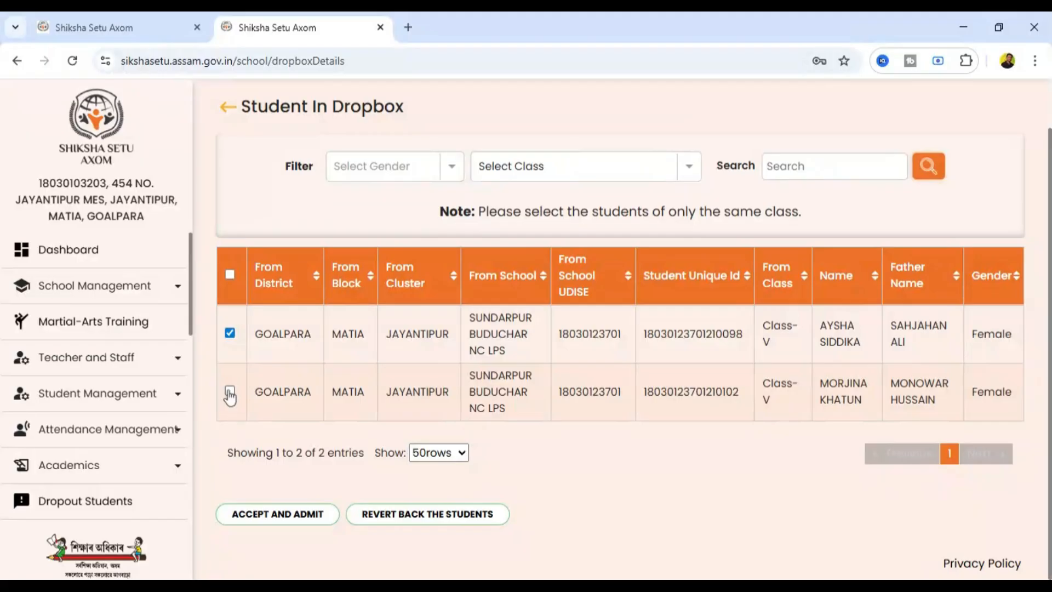
click(229, 333)
Select the second dropbox student and try out admission with Class-VI as the class, closing the dialog without pulling the student
click(229, 391)
click(278, 518)
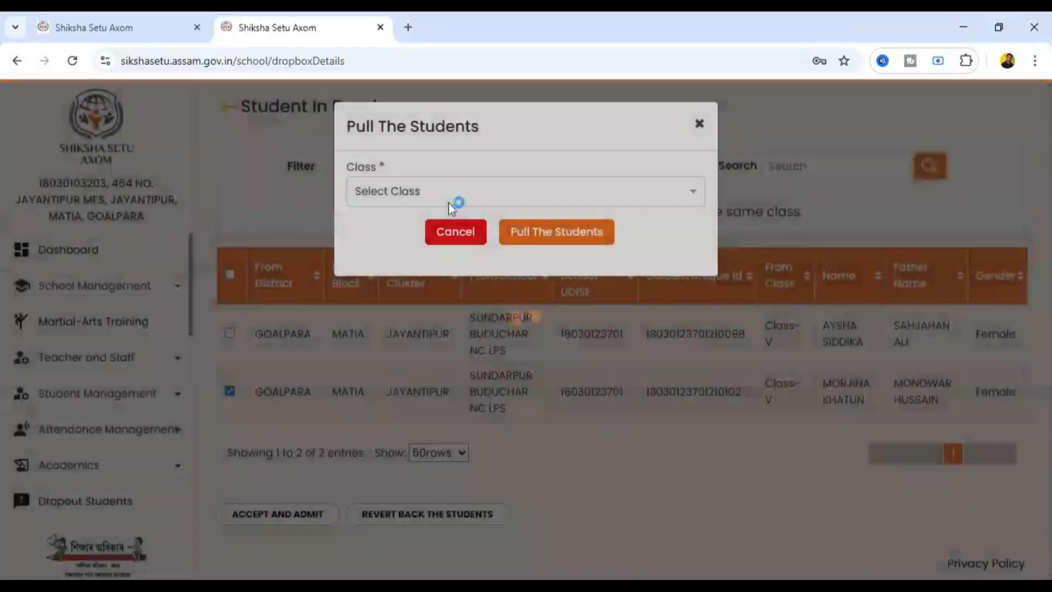
click(448, 198)
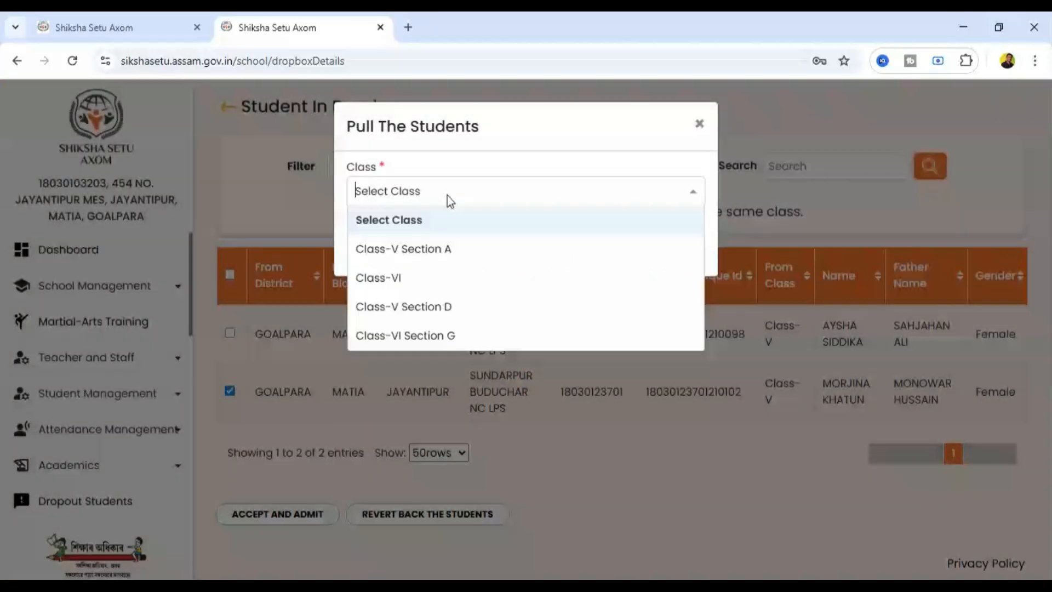
click(389, 285)
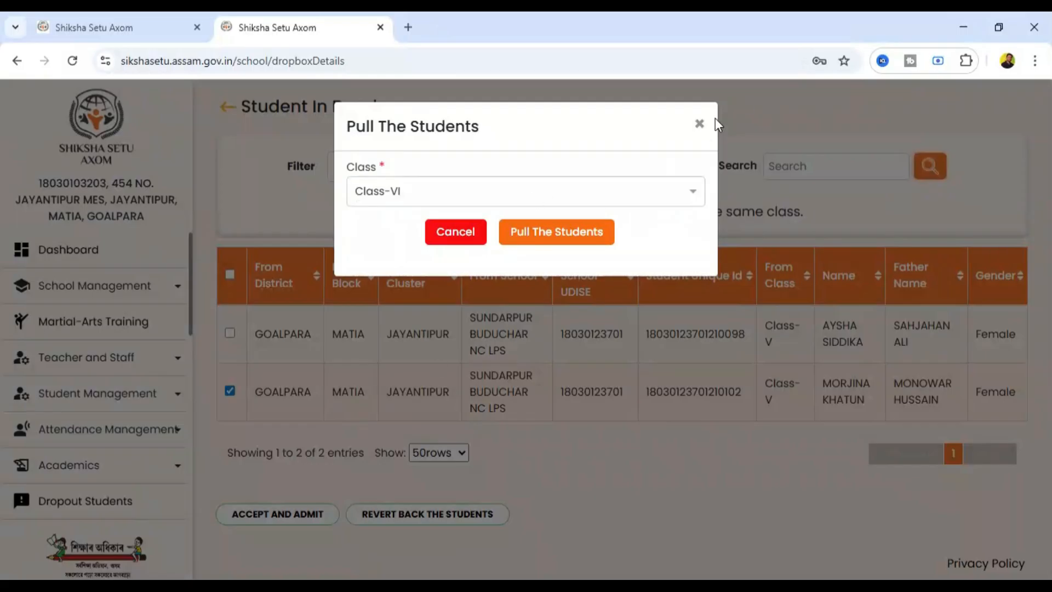
click(700, 125)
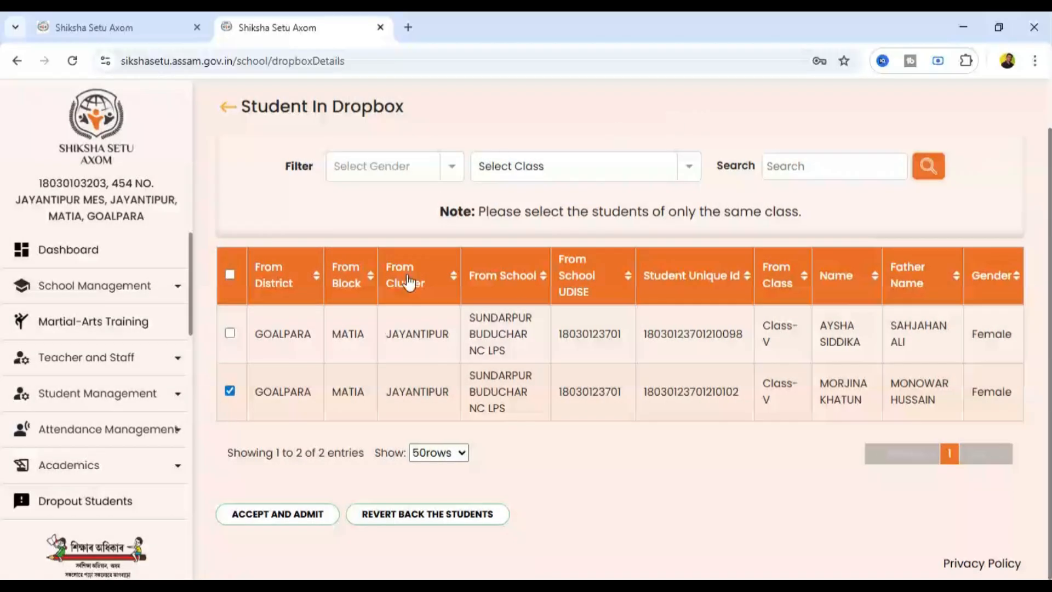
Revert the selected second dropbox student to the sending school with the reason "not admitted yet"
click(430, 520)
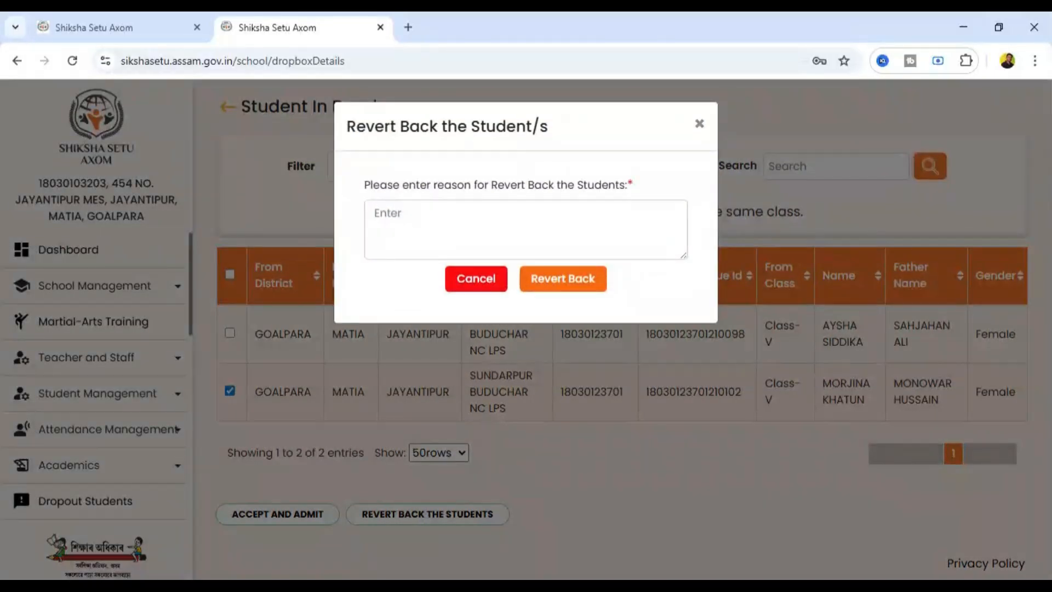
text(dupicate s)
key(BackSpace)
key(BackSpace)
key(BackSpace)
key(BackSpace)
key(BackSpace)
key(BackSpace)
key(BackSpace)
key(BackSpace)
text(not admitted yes)
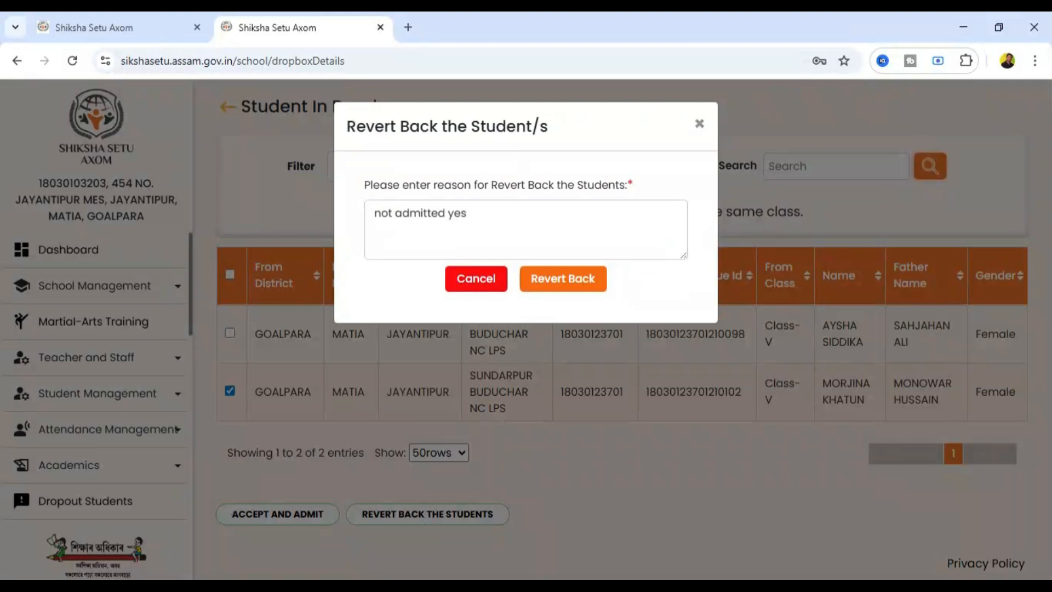
key(BackSpace)
text(t)
click(539, 290)
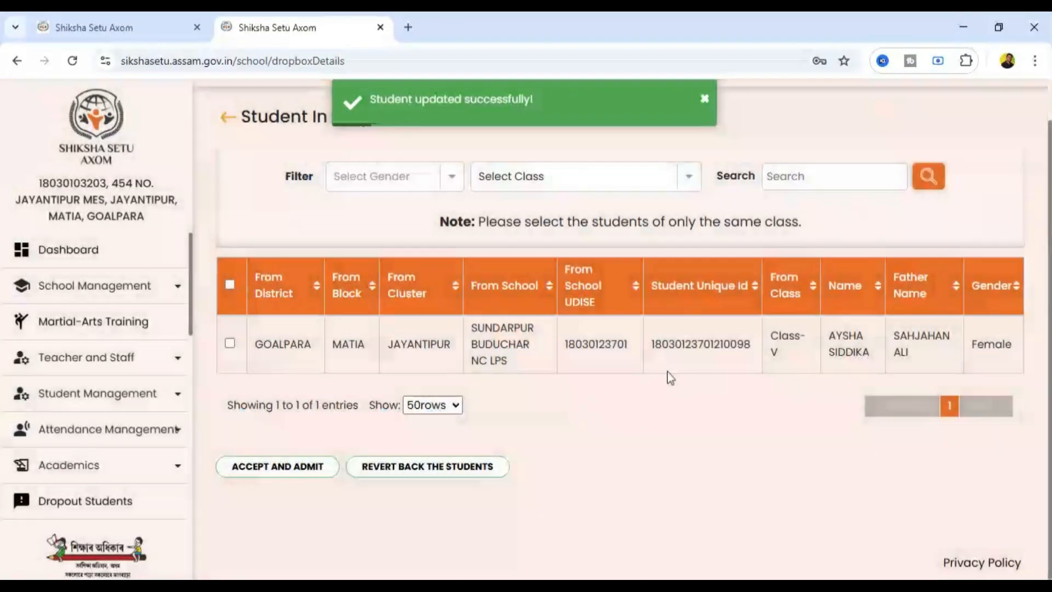
Reload the sending school's transfer page and check the fifth student's status in the Class-V Section A list
click(133, 25)
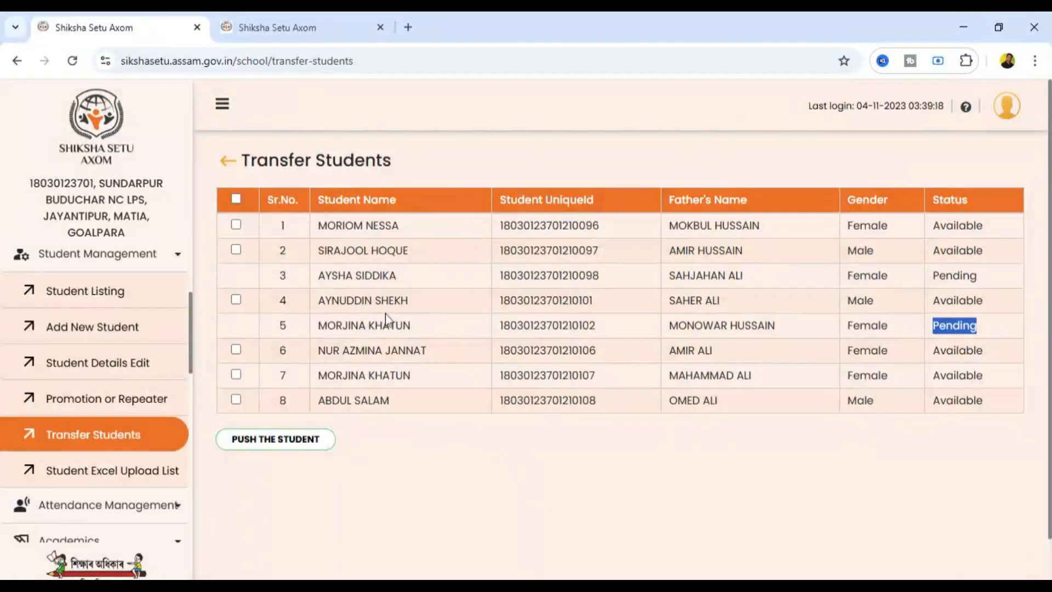
click(73, 62)
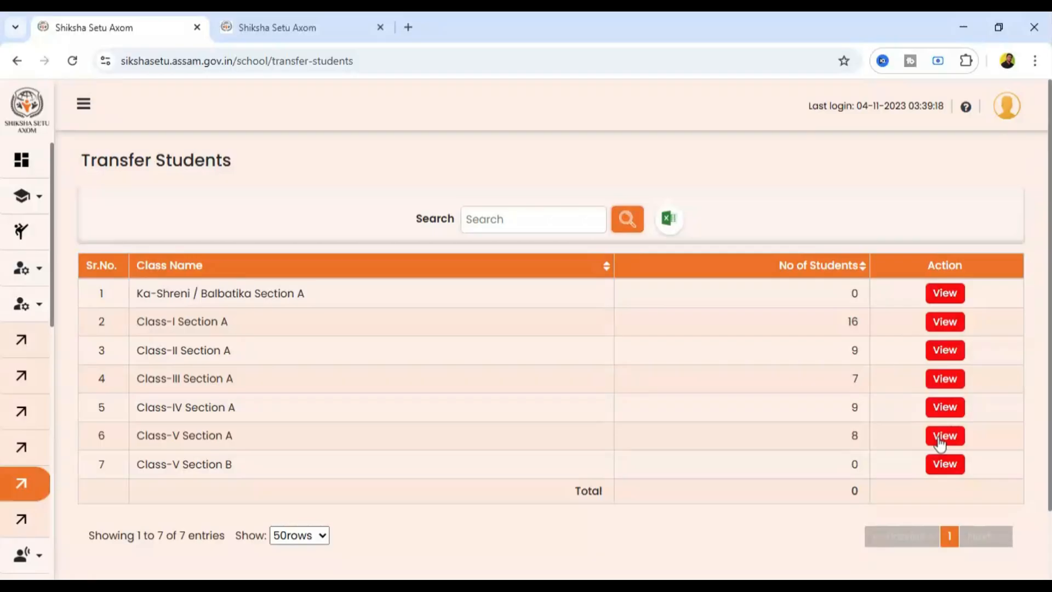
click(939, 441)
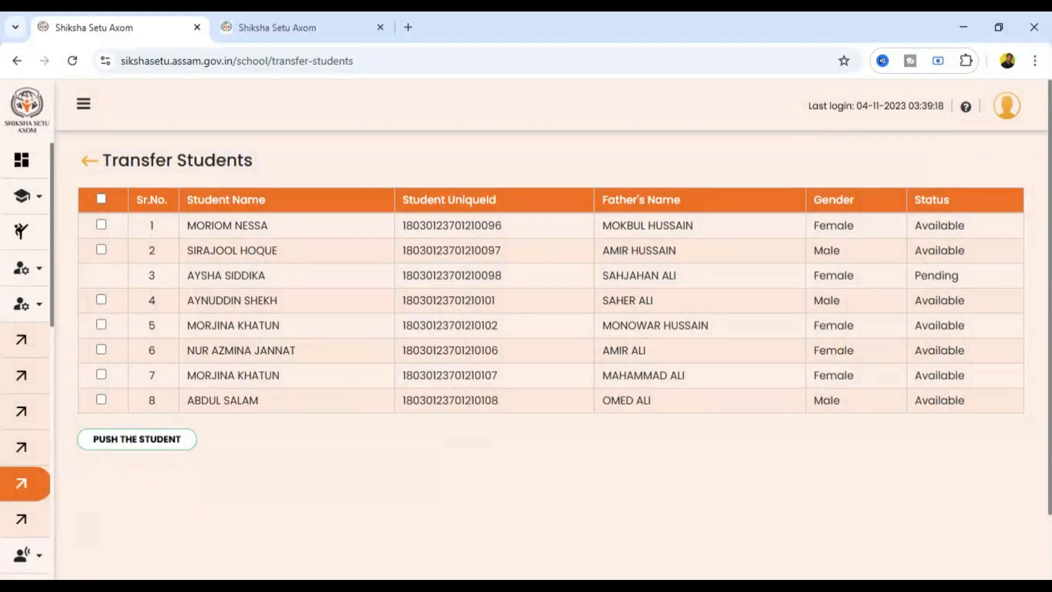
In the receiving school's dropbox, revert the remaining student with the reason "not admitted yet"
click(263, 29)
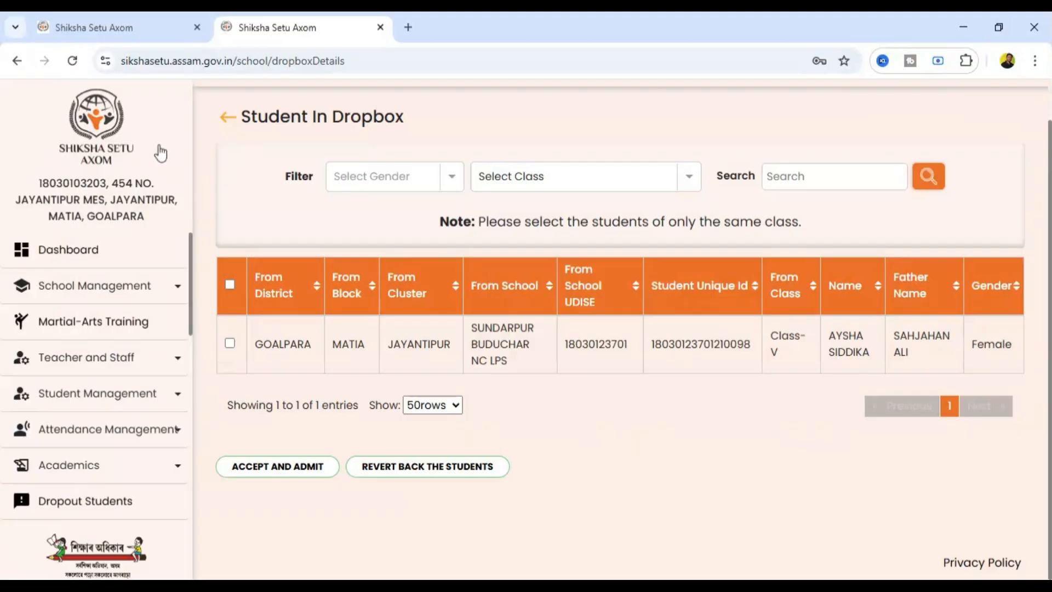
click(228, 344)
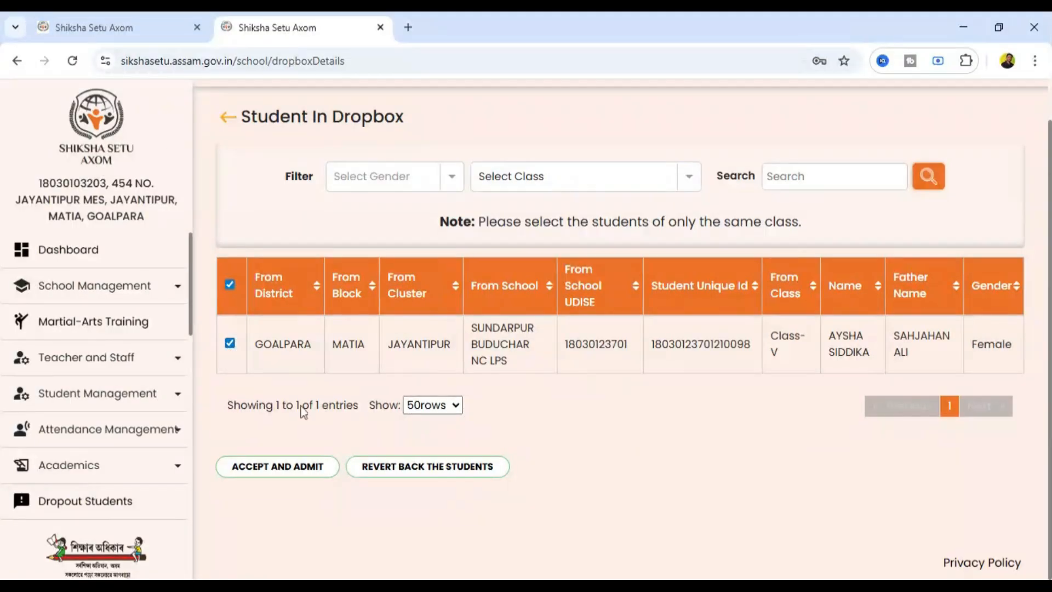
click(396, 475)
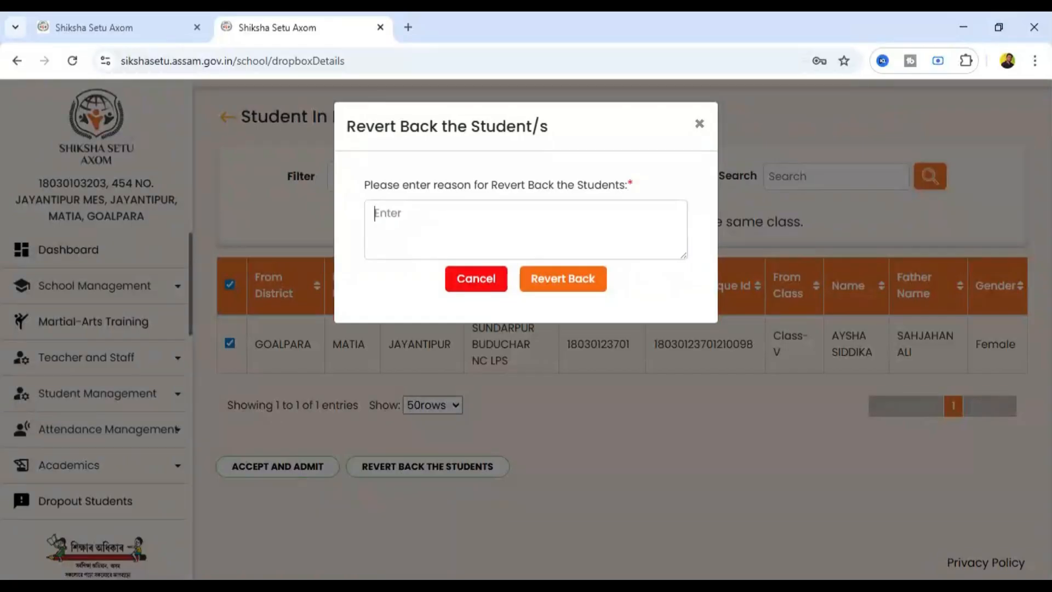
text(m)
key(BackSpace)
text(not admitted ye)
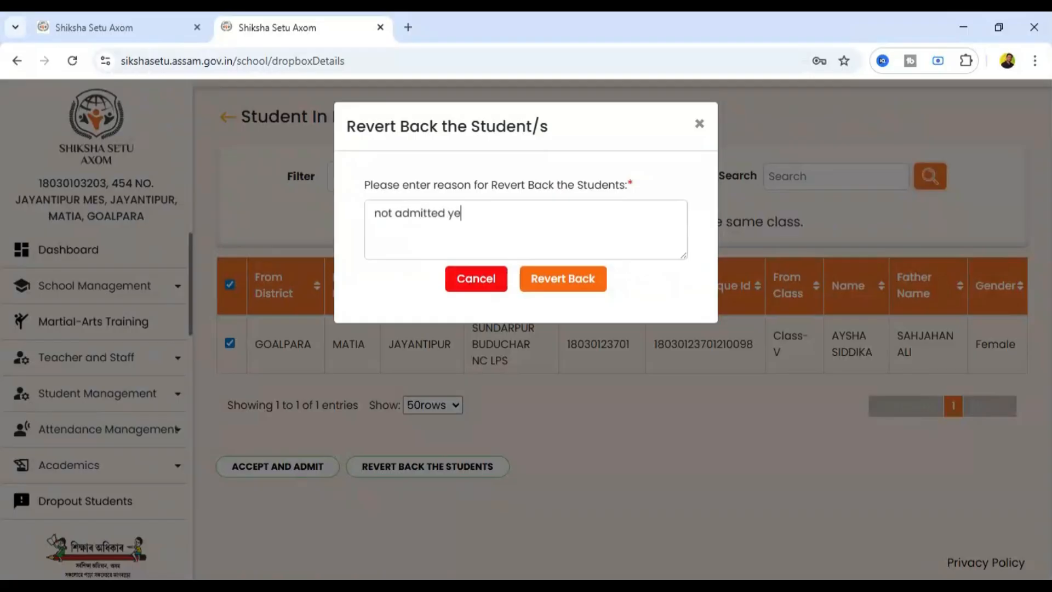
text(t)
click(566, 280)
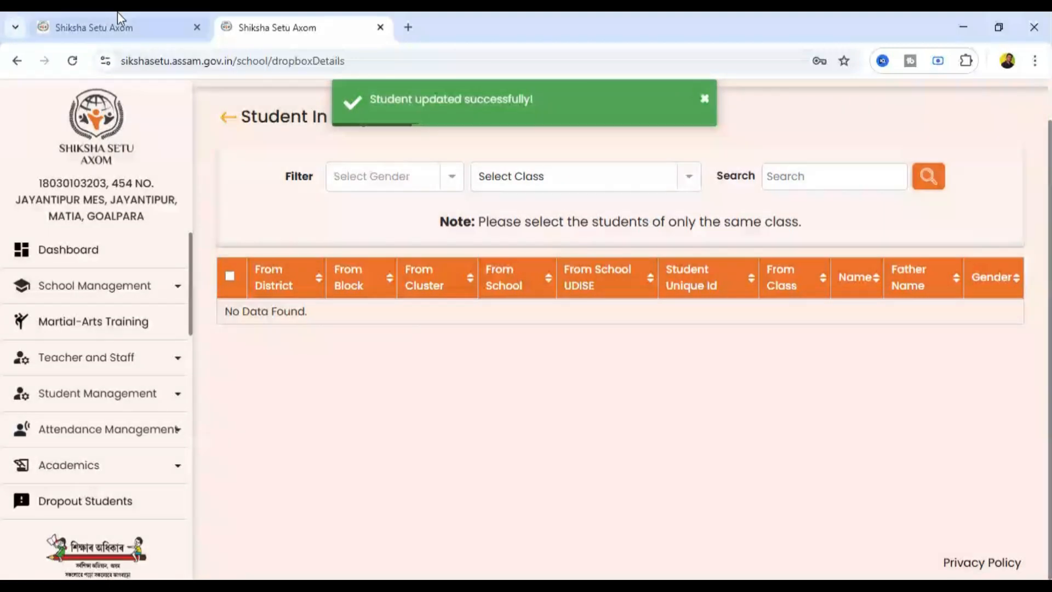
Refresh the sending school's transfer list and check the third student's status in Class-V Section A
click(117, 29)
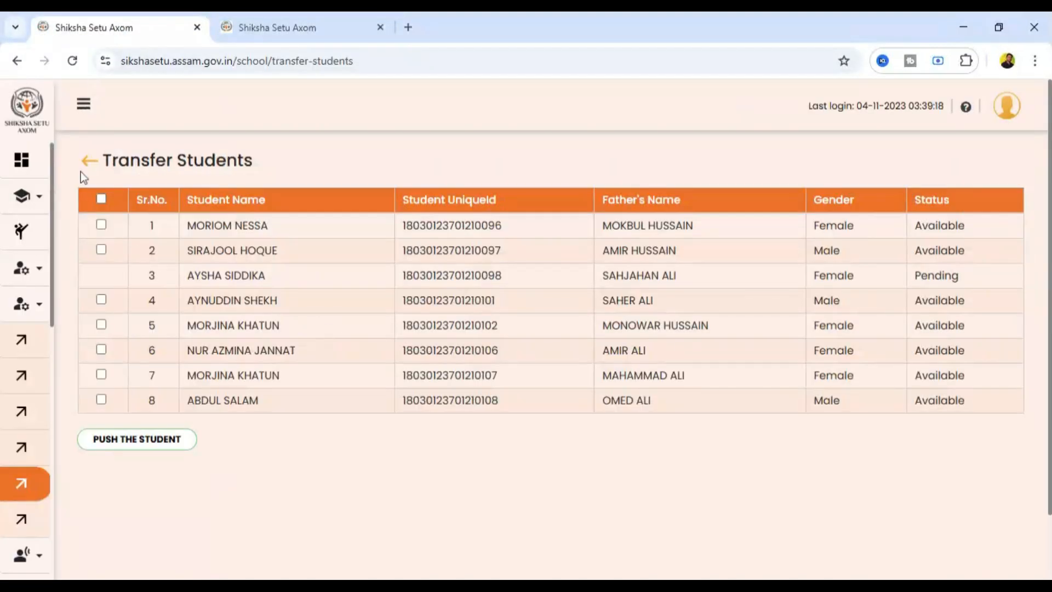
click(72, 67)
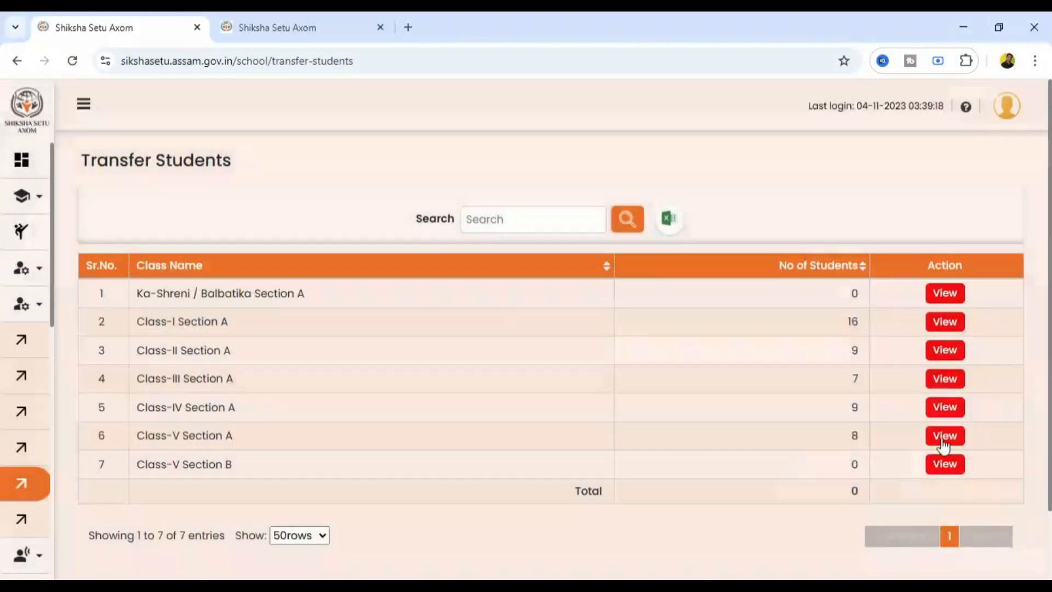
click(946, 441)
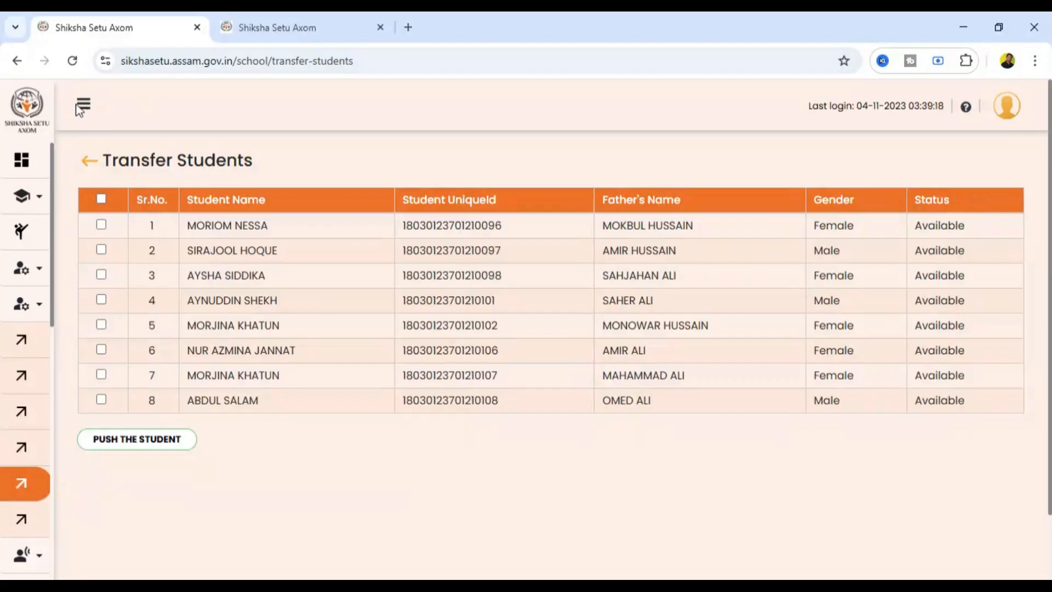
Open the Promotion or Repeater class list of the sending school
click(88, 114)
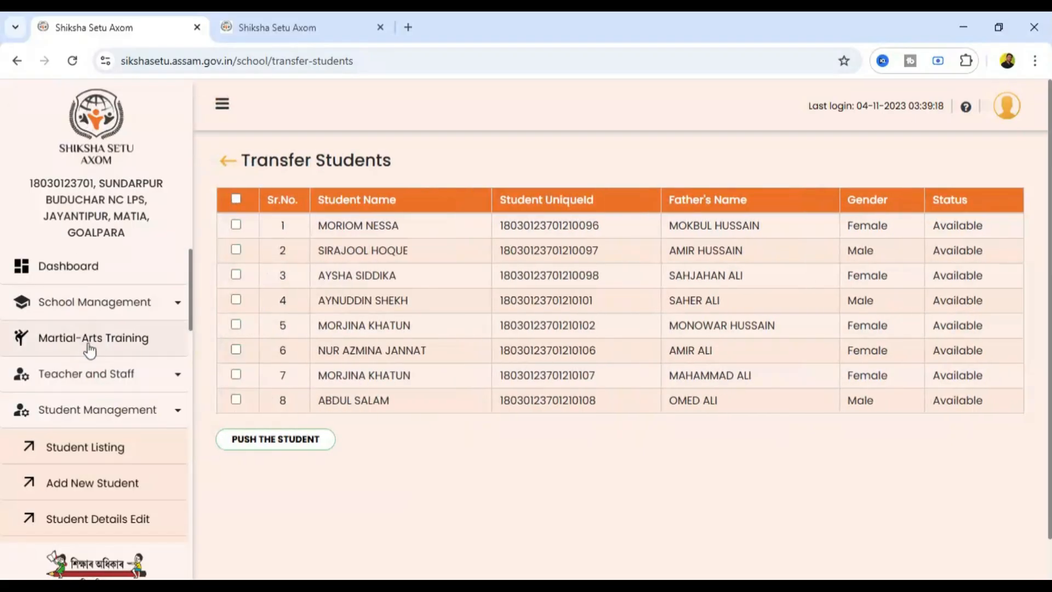
scroll(101, 439, down, 2)
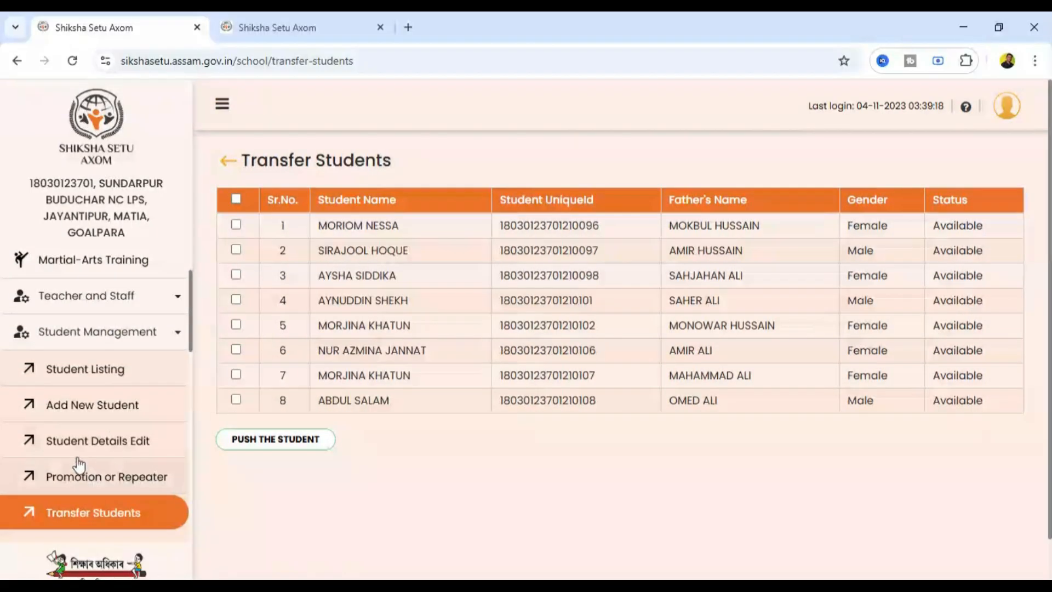
click(82, 484)
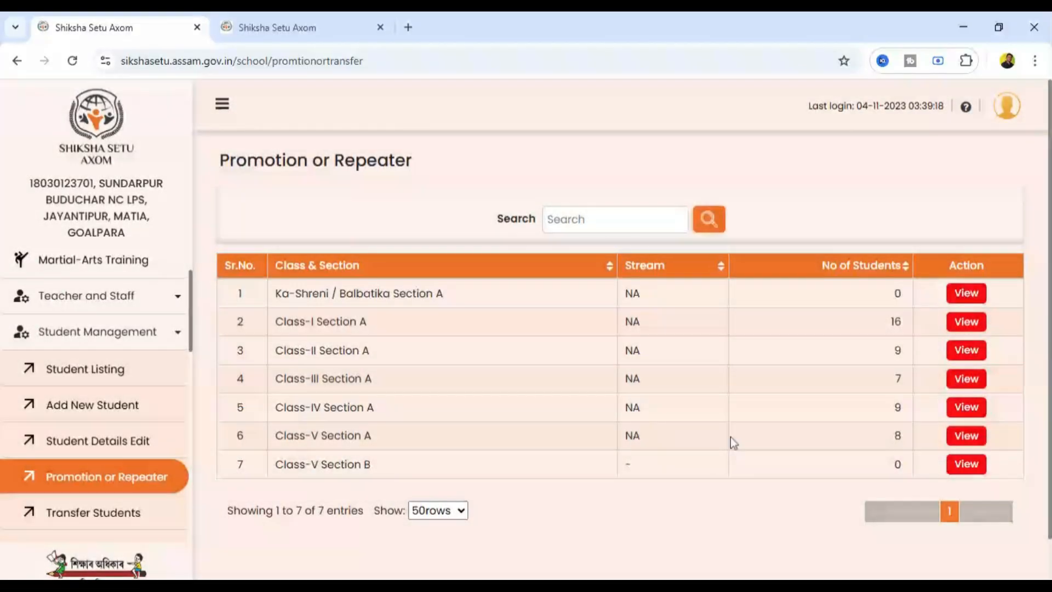
scroll(603, 429, down, 1)
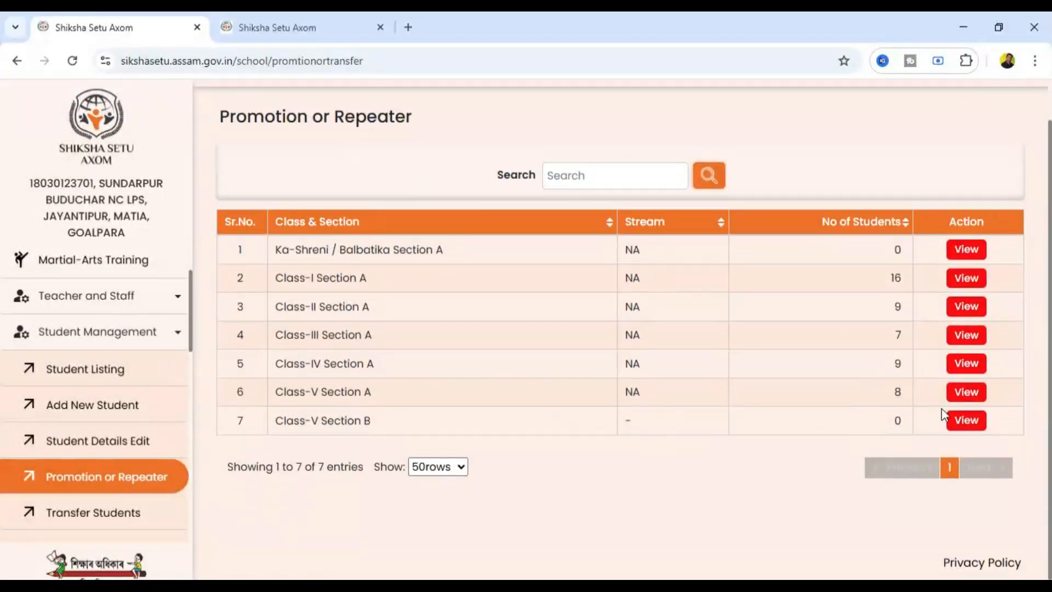